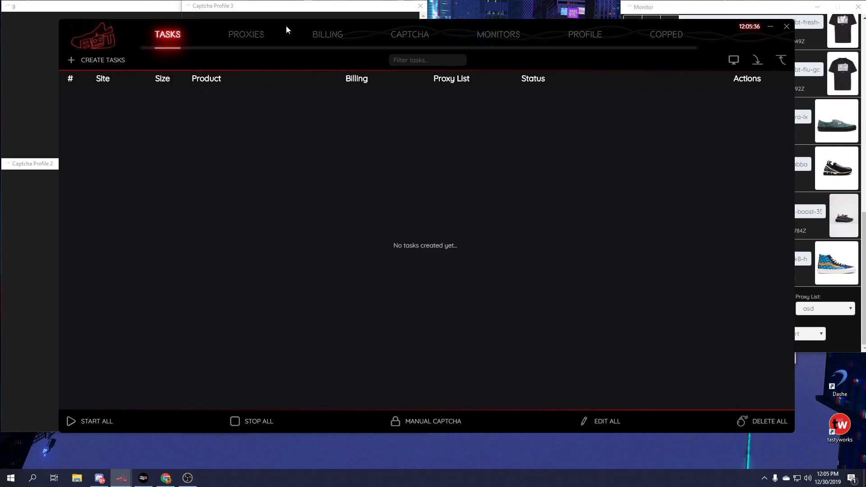
pyautogui.moveTo(286, 26); pyautogui.dragTo(289, 30)
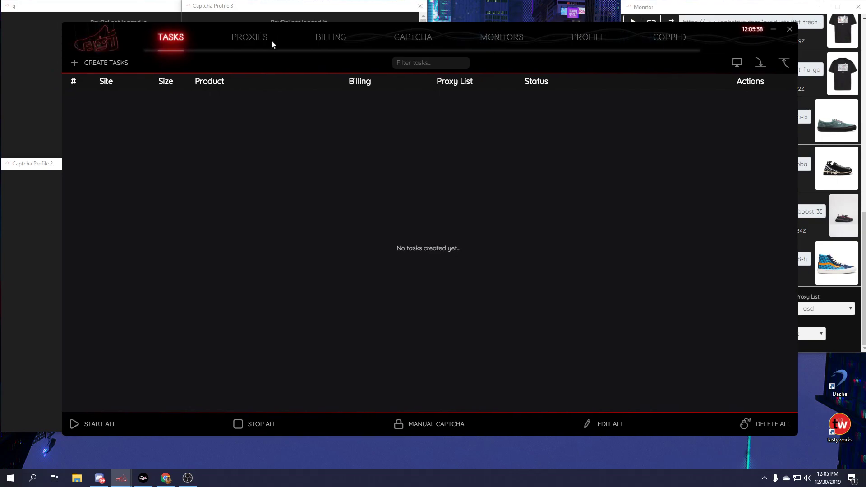
pyautogui.click(233, 40)
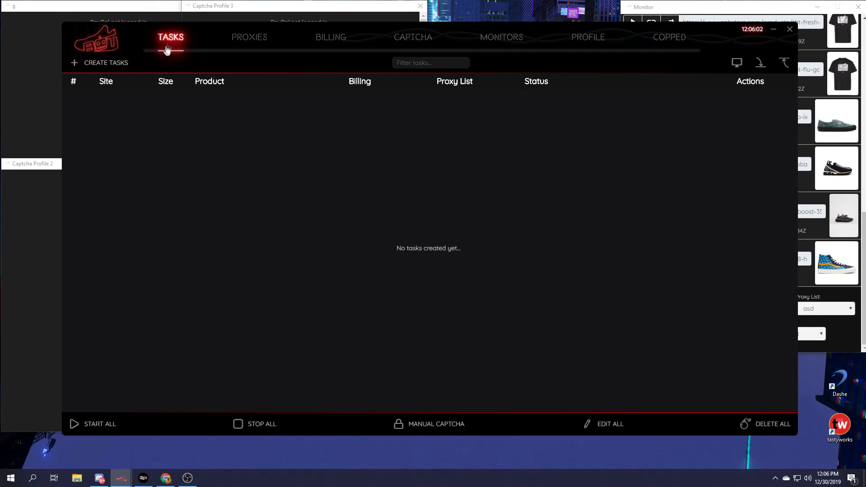
# Open the form for creating tasks and look through the whole list of supported sites.
pyautogui.click(113, 66)
pyautogui.click(276, 198)
pyautogui.scroll(-3, 319, 237)
pyautogui.scroll(-10, 318, 237)
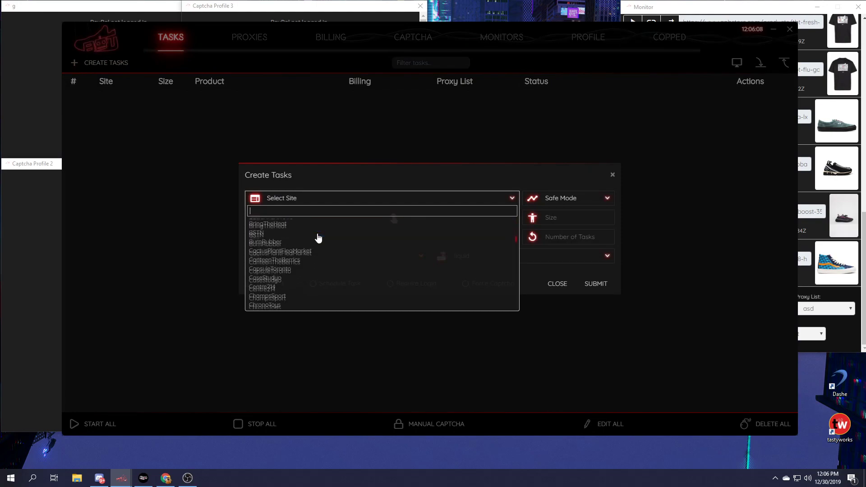
pyautogui.scroll(-4, 318, 237)
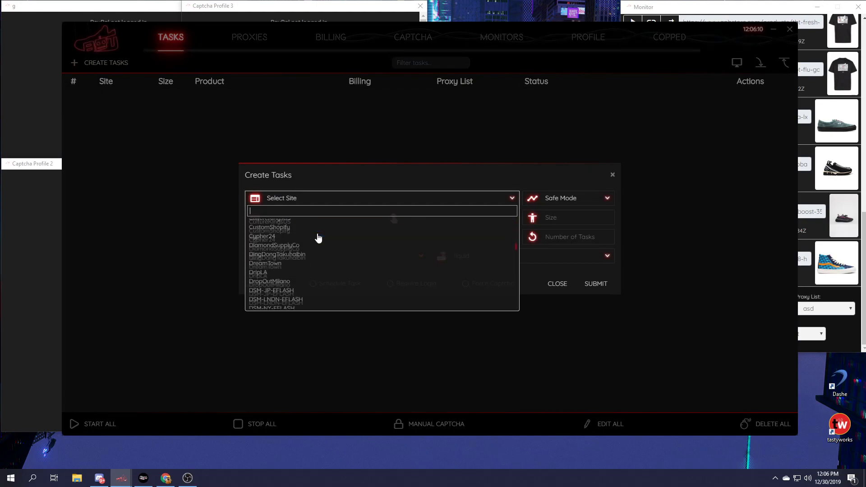
pyautogui.scroll(-5, 318, 237)
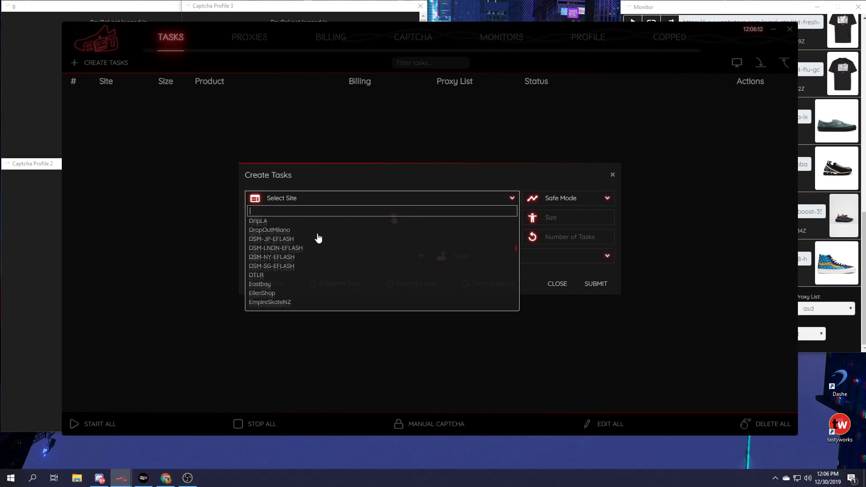
pyautogui.scroll(-6, 315, 253)
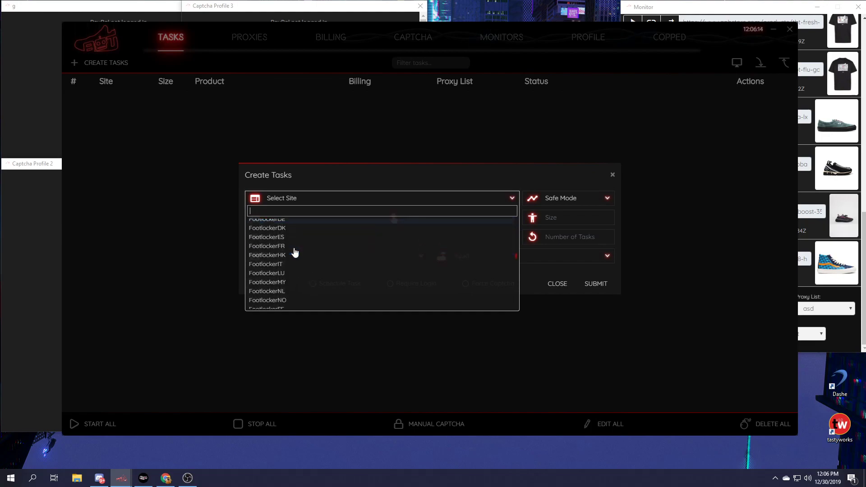
pyautogui.scroll(-6, 279, 255)
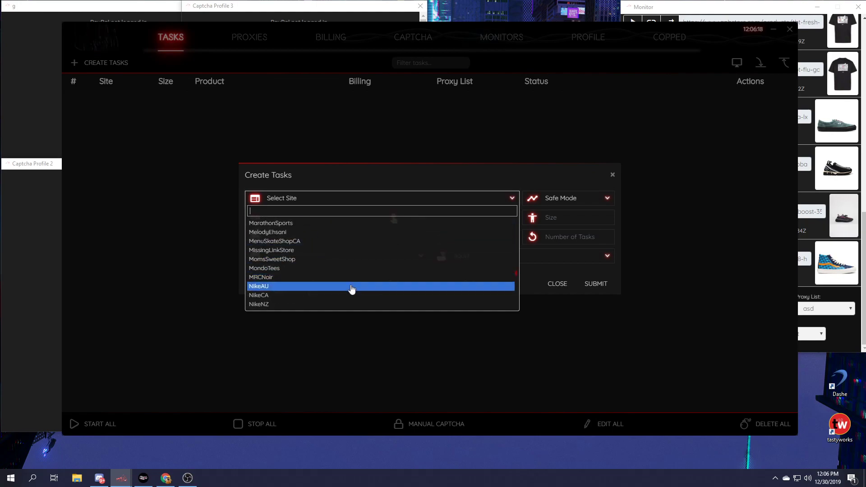
pyautogui.scroll(-2, 351, 290)
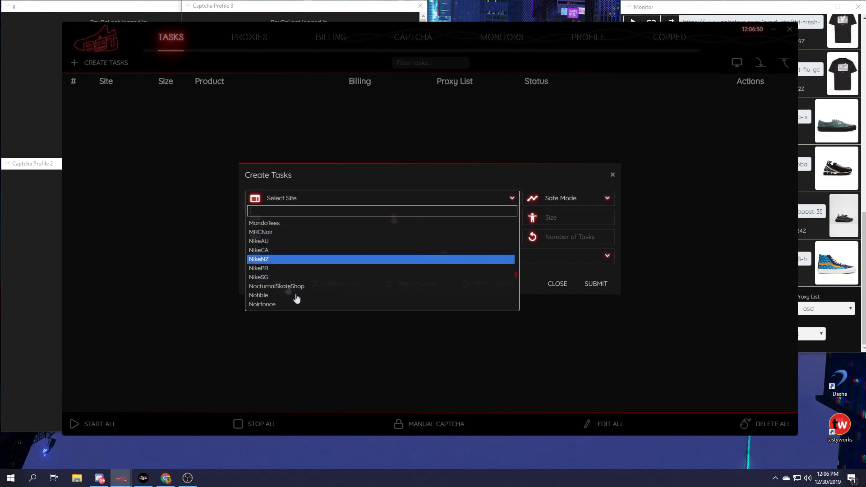
pyautogui.scroll(-8, 306, 284)
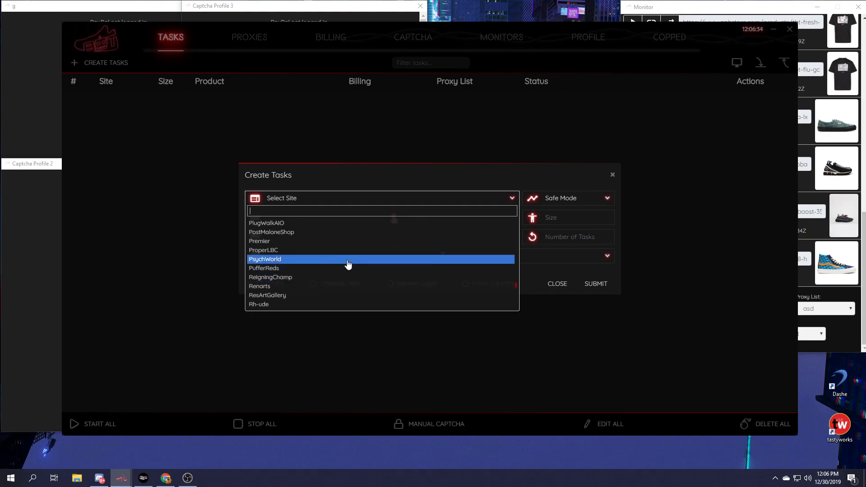
pyautogui.scroll(-8, 348, 264)
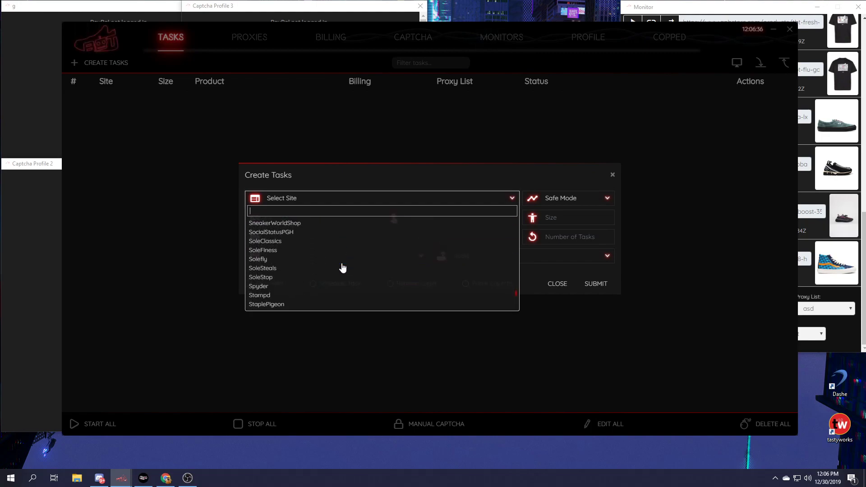
pyautogui.scroll(-5, 342, 267)
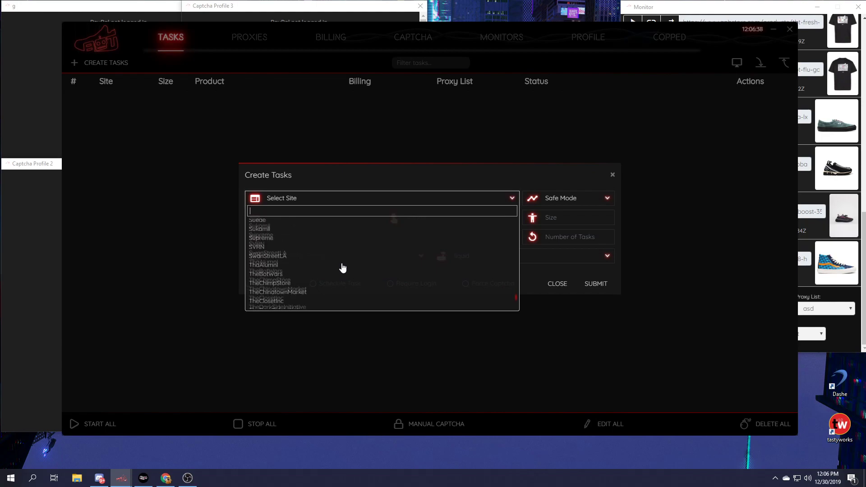
pyautogui.scroll(-10, 339, 273)
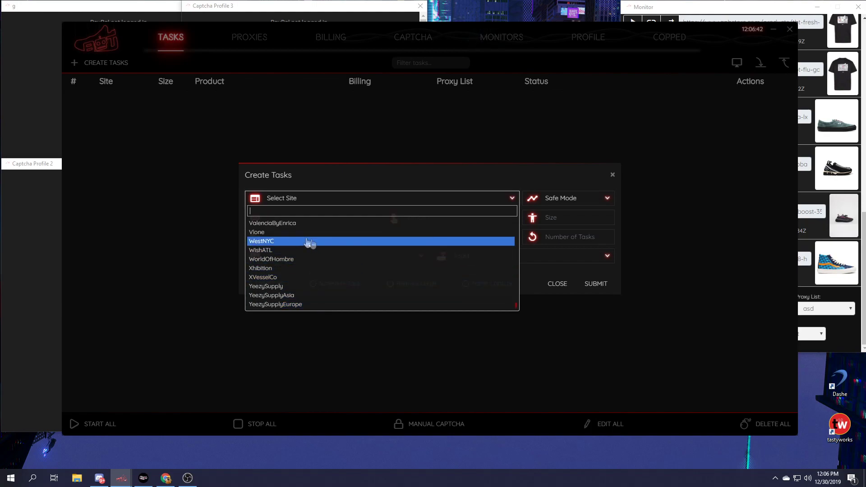
pyautogui.scroll(15, 354, 299)
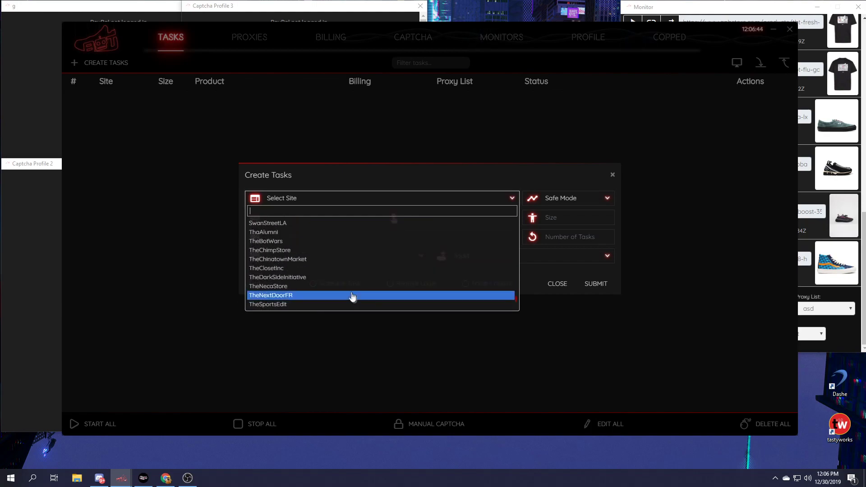
# Choose Kith as the site for the new task.
pyautogui.write('kith')
pyautogui.press('Return')
pyautogui.click(276, 212)
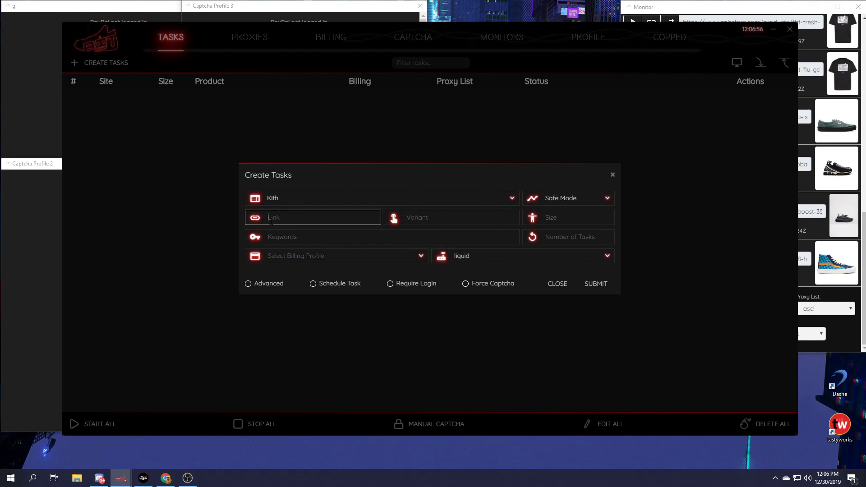
pyautogui.click(436, 218)
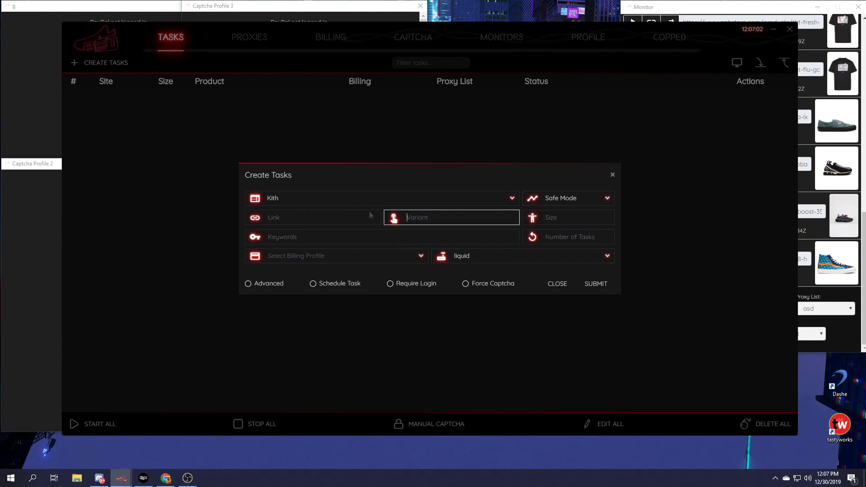
# Enter "Yeezy yechiel -td" as the keywords of the new Kith task.
pyautogui.click(261, 237)
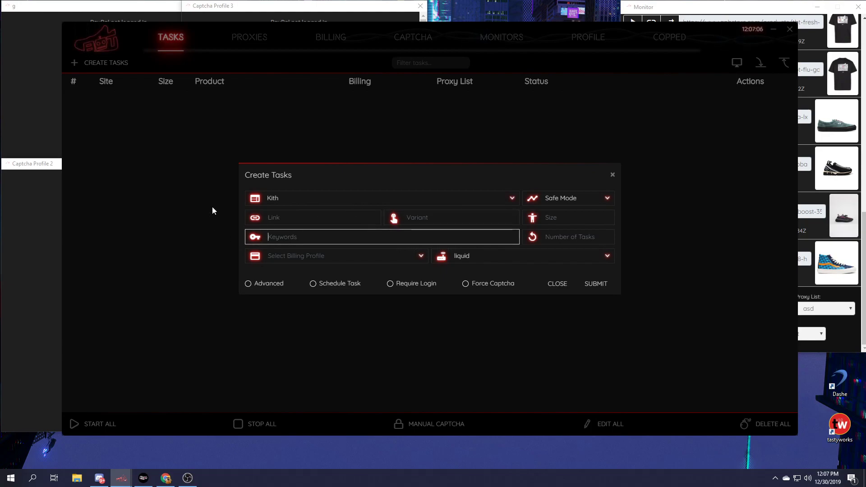
pyautogui.write('Y')
pyautogui.write('eezy')
pyautogui.write(' Bo')
pyautogui.press('BackSpace')
pyautogui.press('BackSpace')
pyautogui.write('yechiel')
pyautogui.write('-td')
# Assign the EU PRIVACY billing profile and the asd proxy list to the task.
pyautogui.click(279, 254)
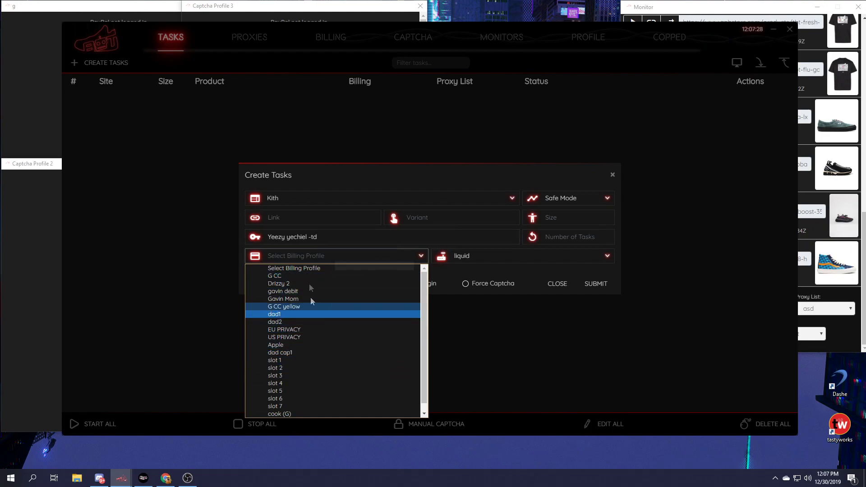
pyautogui.click(302, 329)
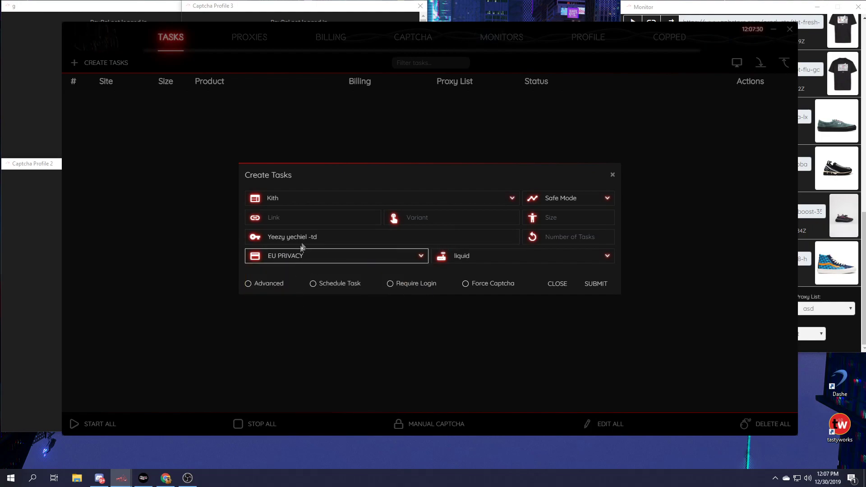
pyautogui.click(467, 256)
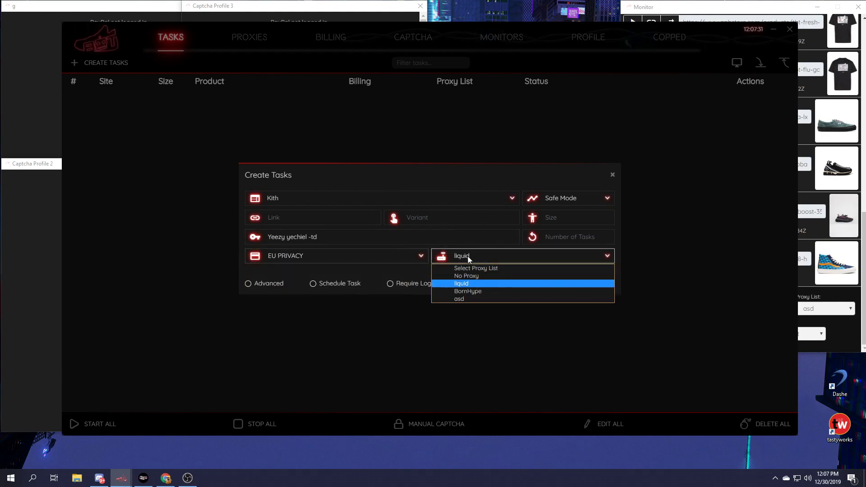
pyautogui.click(478, 298)
pyautogui.click(583, 240)
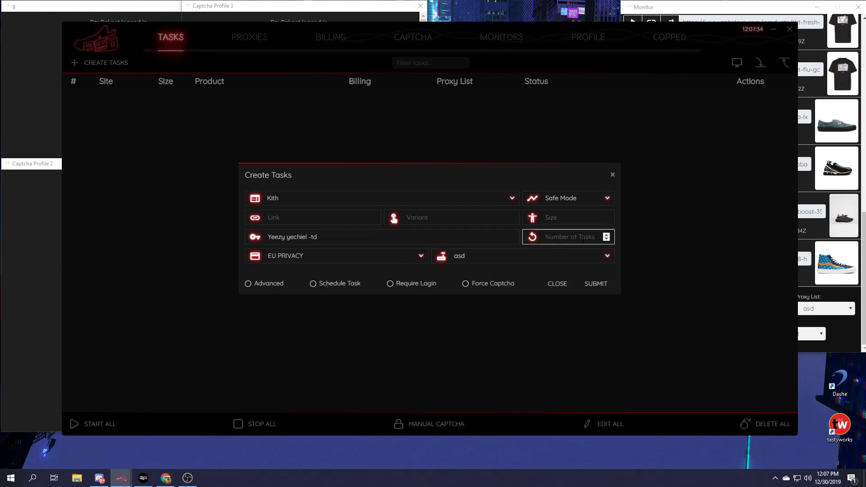
pyautogui.write('500')
pyautogui.press('BackSpace')
pyautogui.press('BackSpace')
# Set the task's checkout mode to Cyborg3.0.
pyautogui.click(555, 196)
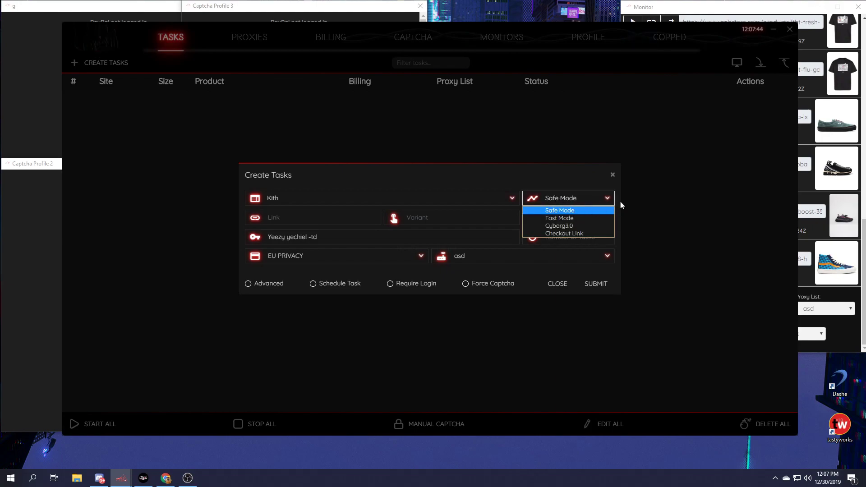
pyautogui.click(569, 228)
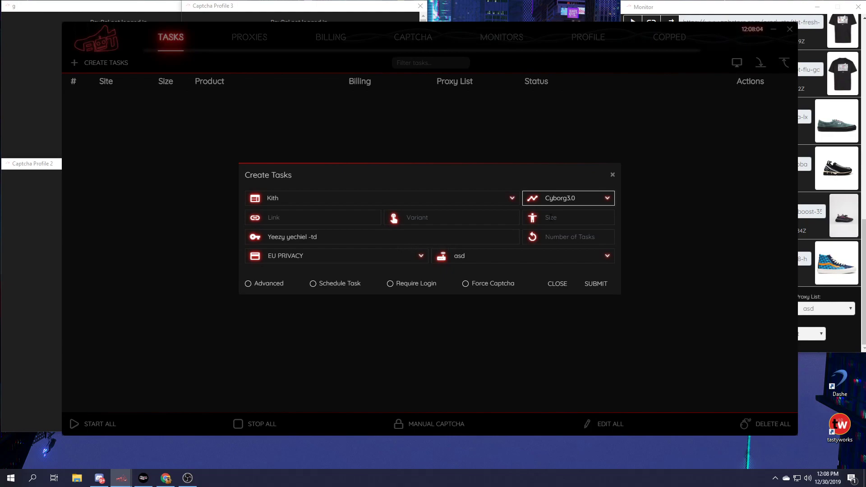
pyautogui.click(550, 217)
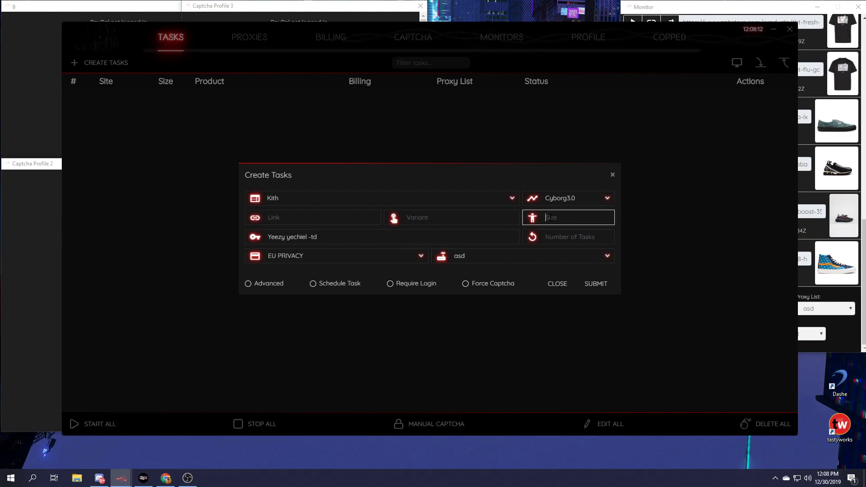
# Try the Checkout Link mode for the task and return to Cyborg3.0.
pyautogui.click(549, 202)
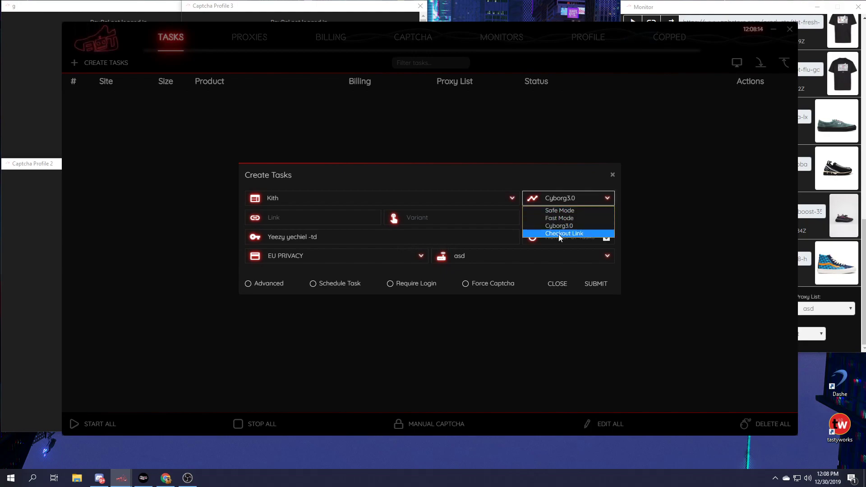
pyautogui.click(558, 234)
pyautogui.click(544, 200)
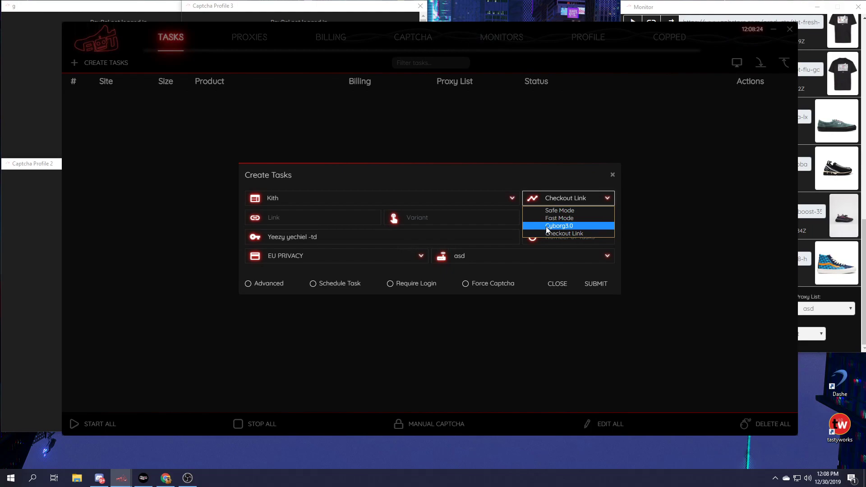
pyautogui.click(545, 226)
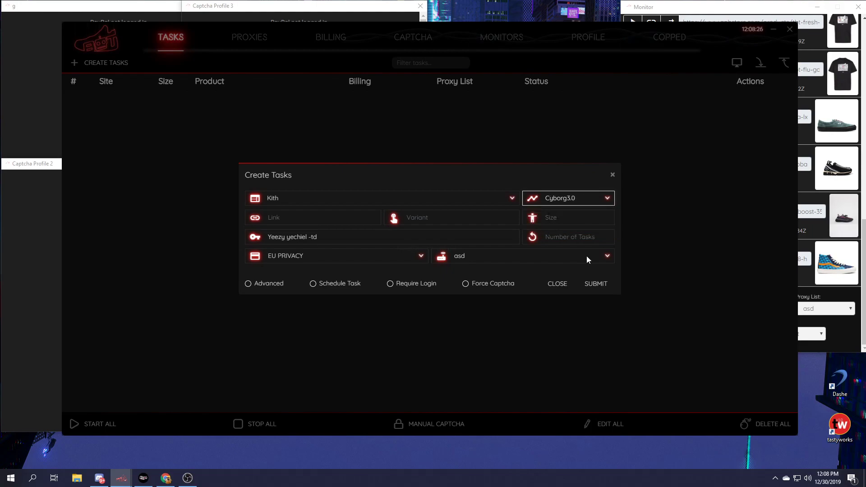
# Try the size entries RA, FA, LA and 10 for the task, clearing each one.
pyautogui.click(553, 213)
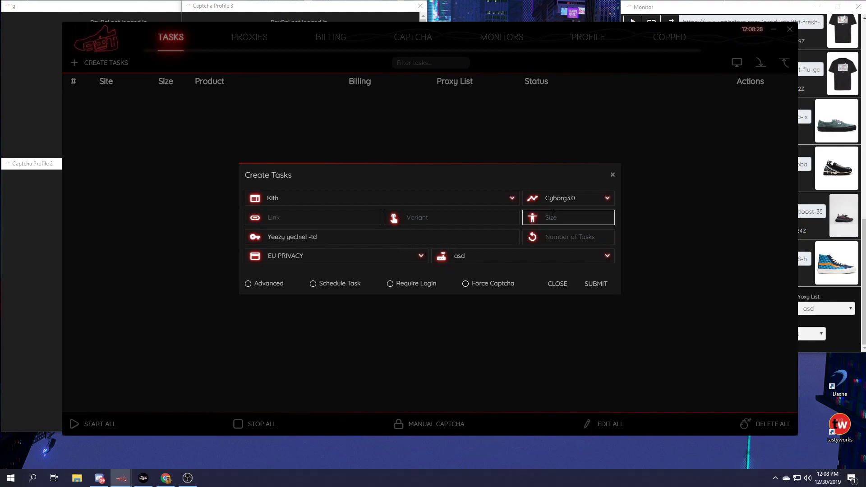
pyautogui.write('RA')
pyautogui.press('BackSpace')
pyautogui.press('BackSpace')
pyautogui.write('FA')
pyautogui.press('BackSpace')
pyautogui.press('BackSpace')
pyautogui.write('LA')
pyautogui.press('BackSpace')
pyautogui.press('BackSpace')
pyautogui.write('10')
pyautogui.press('BackSpace')
pyautogui.press('BackSpace')
# Set the task's size to 4.5,10.
pyautogui.write('45,10')
pyautogui.press('BackSpace')
pyautogui.press('BackSpace')
pyautogui.click(563, 237)
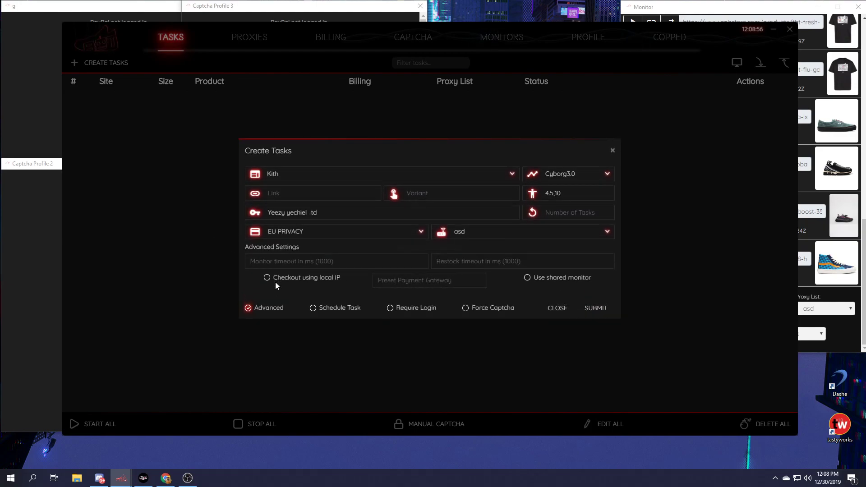
# Examine the advanced task settings: timeouts, local IP checkout, shared monitor with its Monitor window, and preset payment gateway.
pyautogui.click(254, 261)
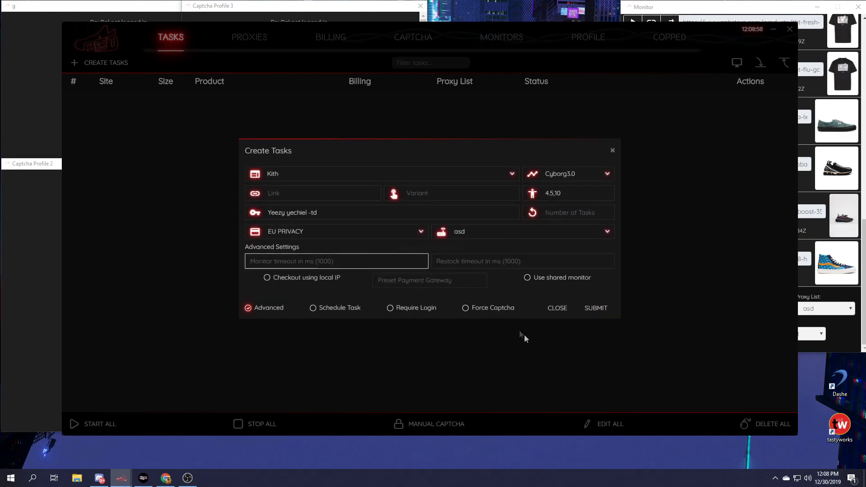
pyautogui.press('Tab')
pyautogui.hotkey('shift', 'Tab')
pyautogui.click(267, 277)
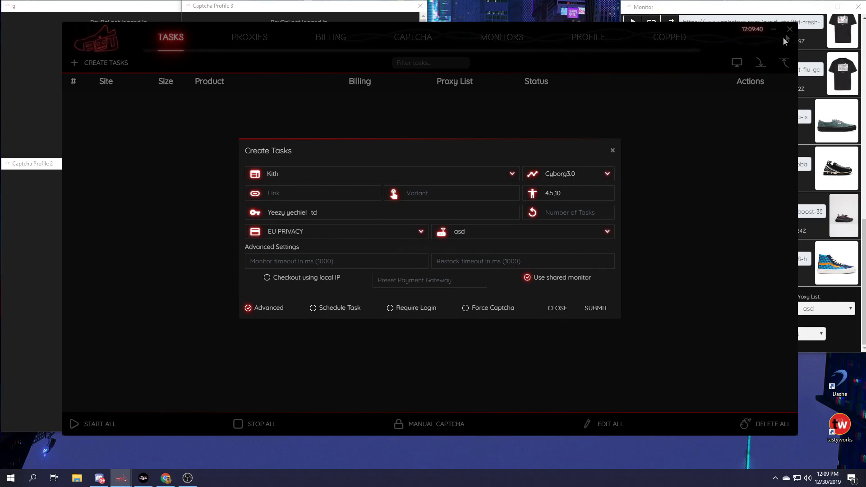
pyautogui.moveTo(652, 9); pyautogui.dragTo(637, 9)
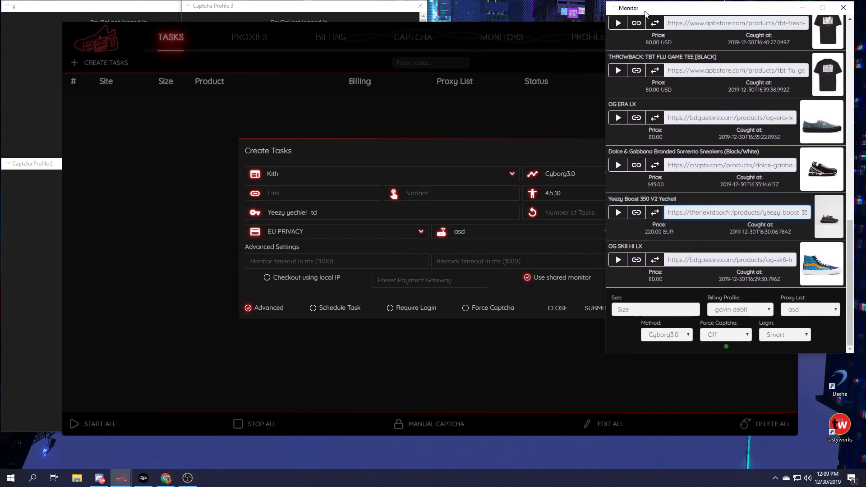
pyautogui.click(428, 155)
pyautogui.click(404, 285)
pyautogui.click(444, 295)
pyautogui.click(396, 285)
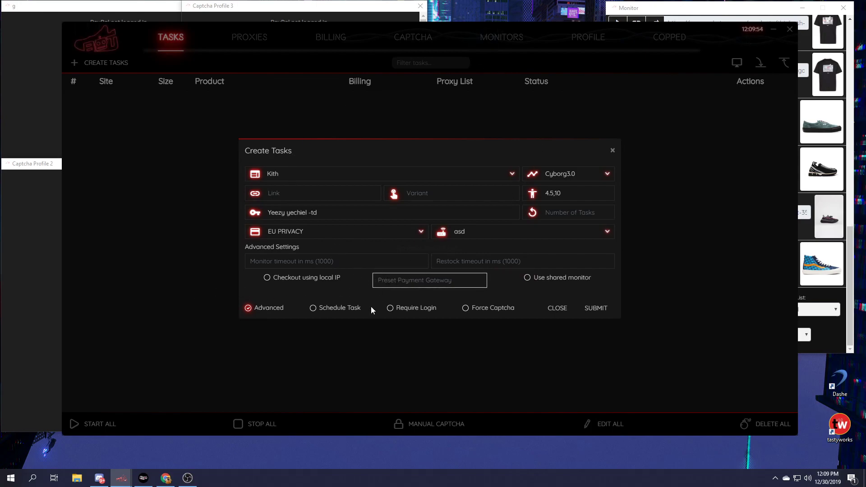
# Turn on task scheduling with the "Run at selected time" option and turn off the advanced settings.
pyautogui.click(312, 308)
pyautogui.click(249, 308)
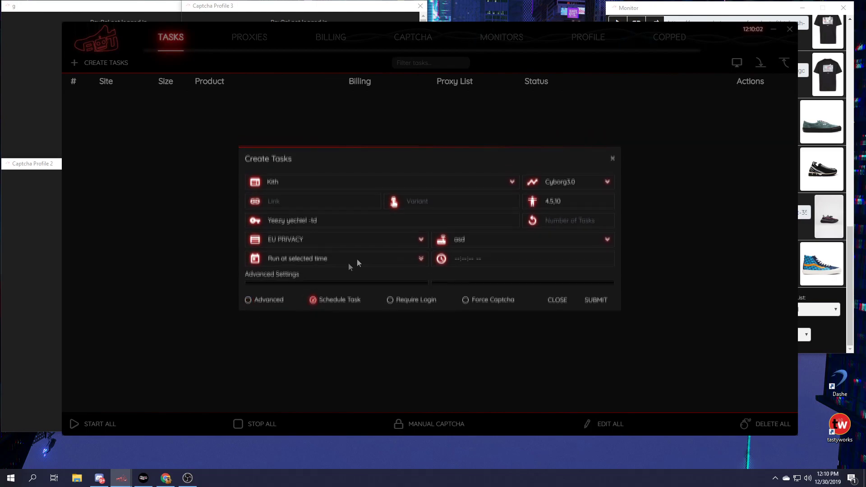
pyautogui.click(351, 266)
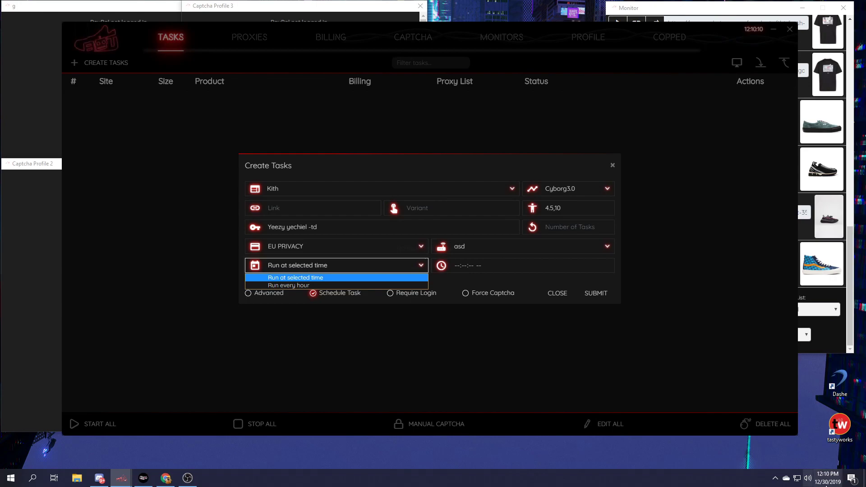
pyautogui.click(302, 262)
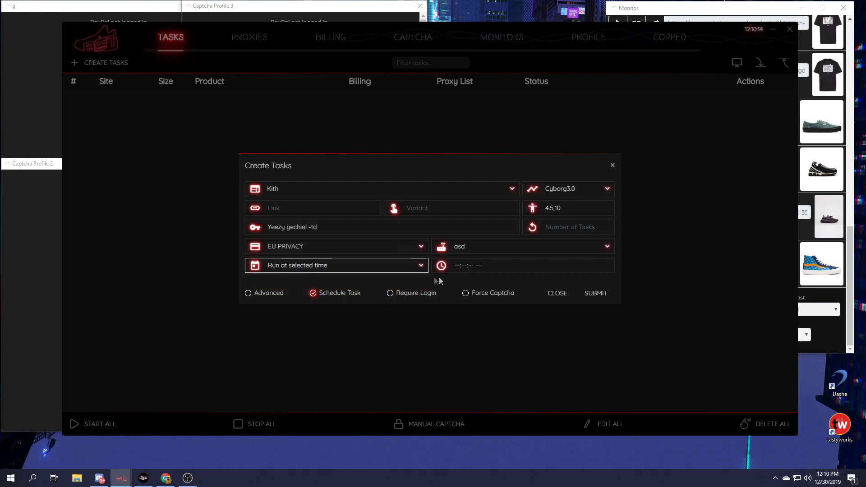
# Turn off task scheduling, examine the Require Login and Force Captcha options, and close the task form without submitting.
pyautogui.click(314, 293)
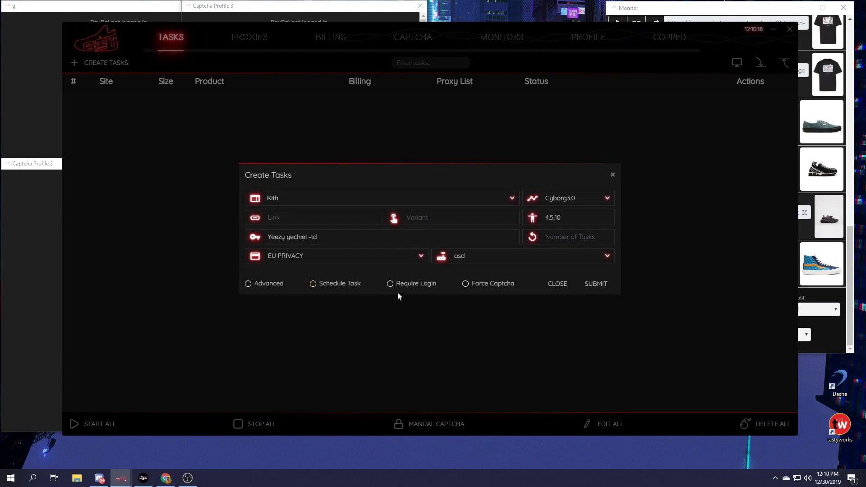
pyautogui.click(389, 284)
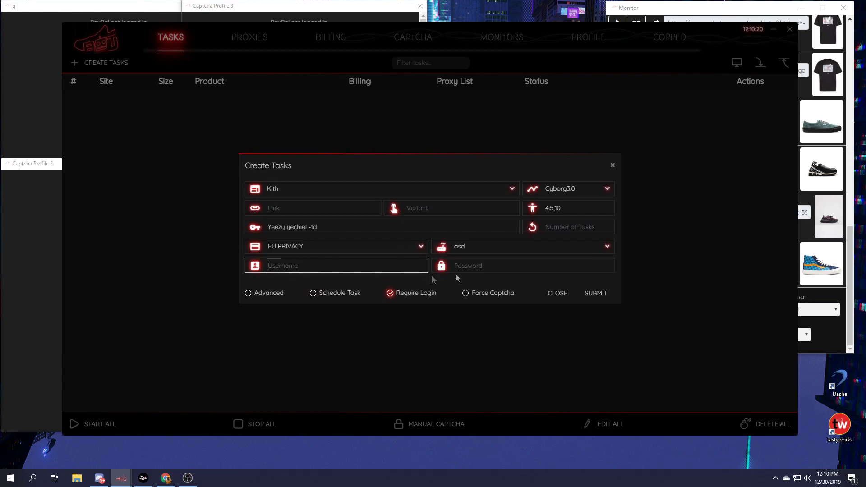
pyautogui.click(479, 267)
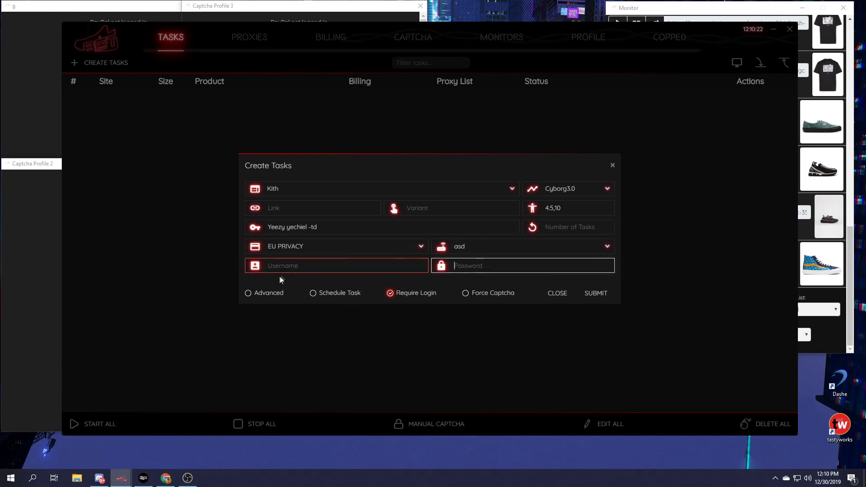
pyautogui.click(270, 265)
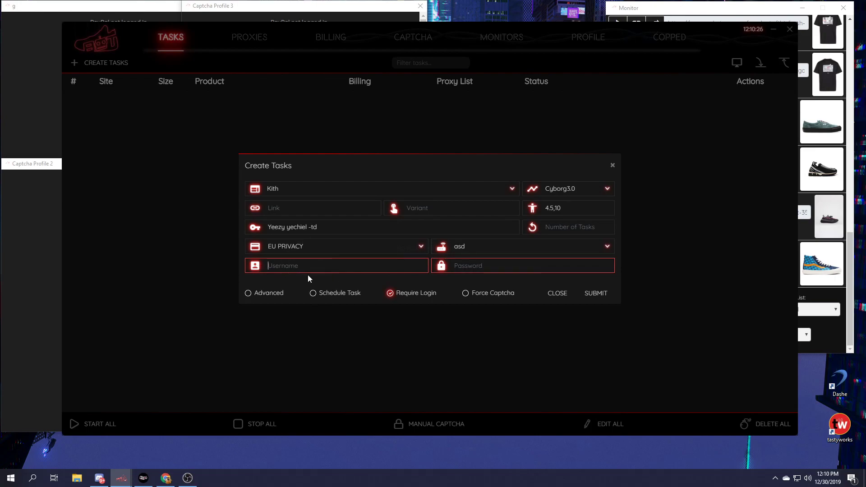
pyautogui.click(415, 295)
pyautogui.click(500, 283)
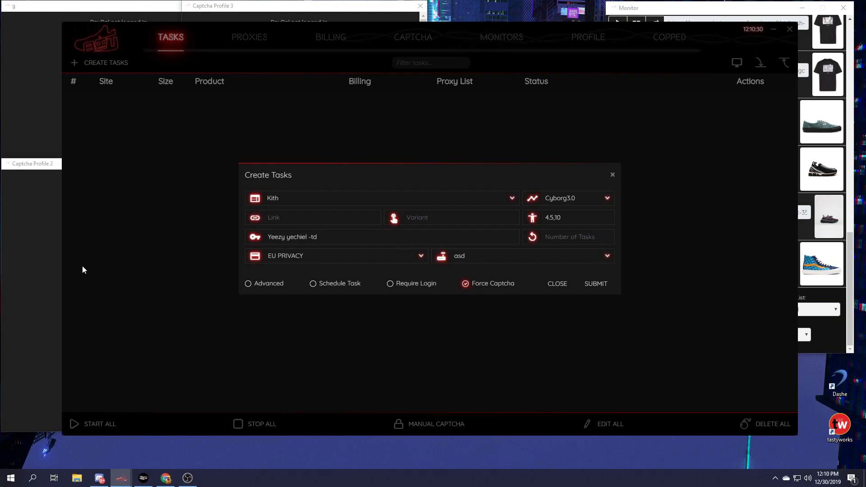
pyautogui.click(466, 284)
pyautogui.click(557, 283)
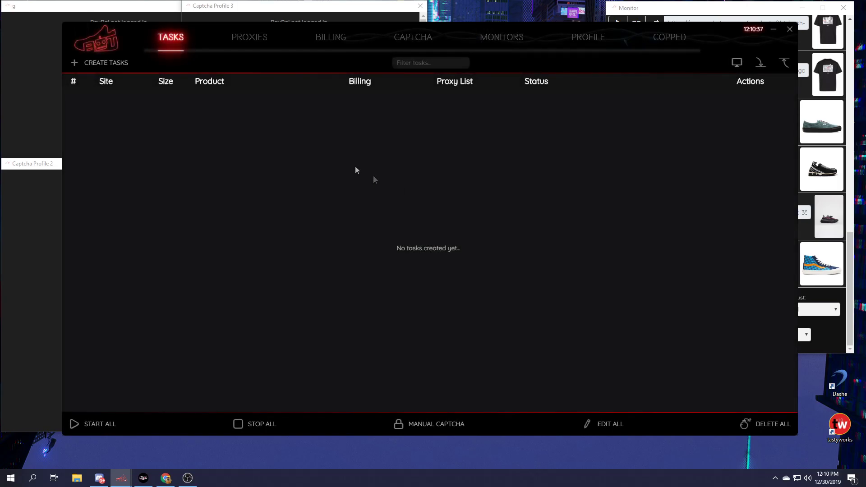
# Bring up the Monitor window from the task list, move it slightly, and return to the task list.
pyautogui.click(736, 67)
pyautogui.click(544, 76)
pyautogui.click(737, 64)
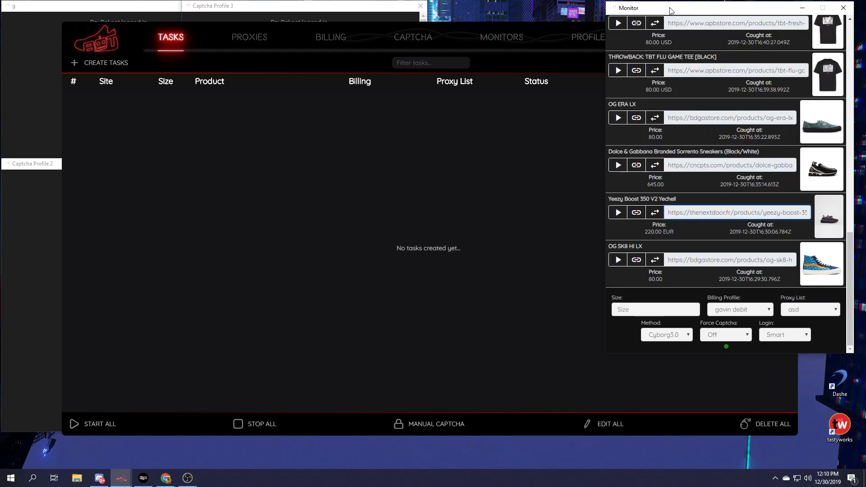
pyautogui.moveTo(670, 10); pyautogui.dragTo(683, 22)
pyautogui.click(559, 65)
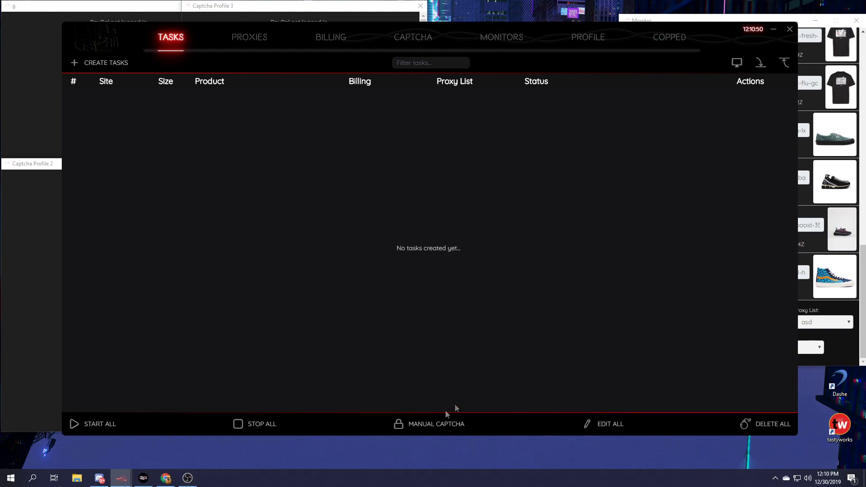
# Examine the bulk edit options for all tasks, trying the Modes edit, and the task filter.
pyautogui.click(600, 430)
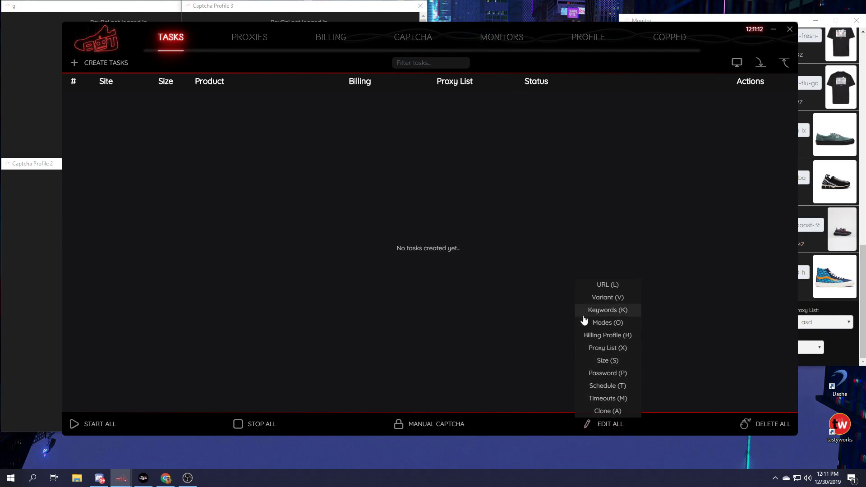
pyautogui.press('o')
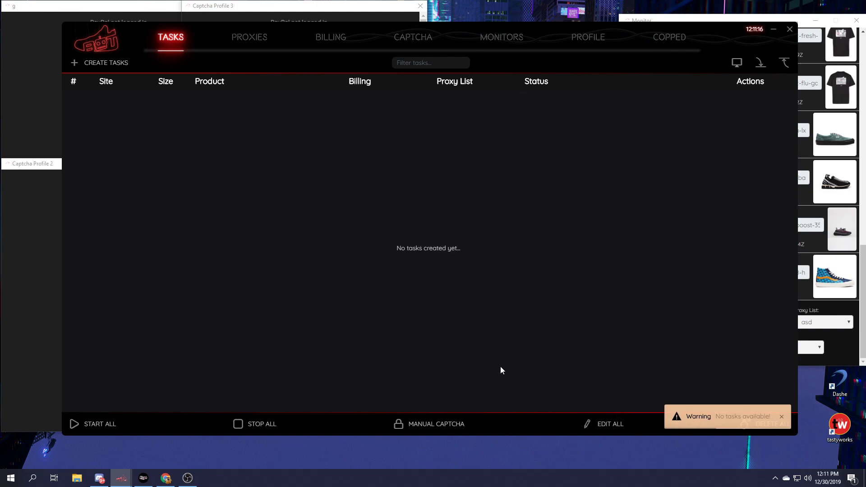
pyautogui.click(616, 426)
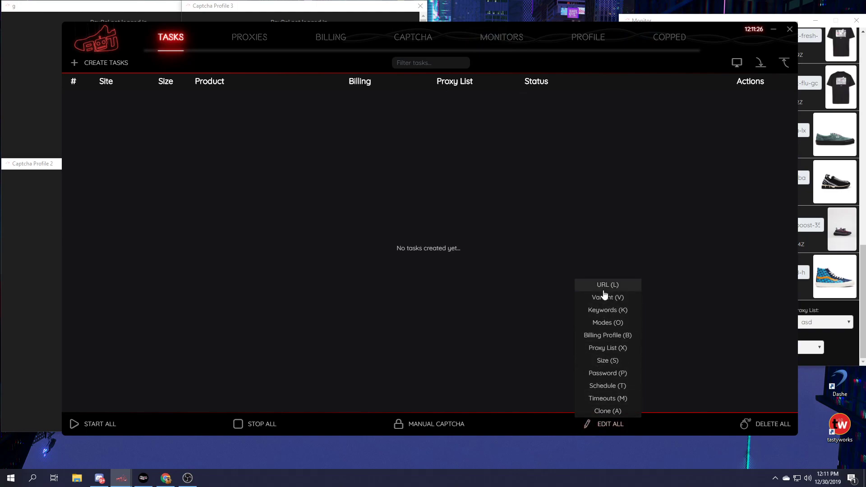
pyautogui.click(471, 350)
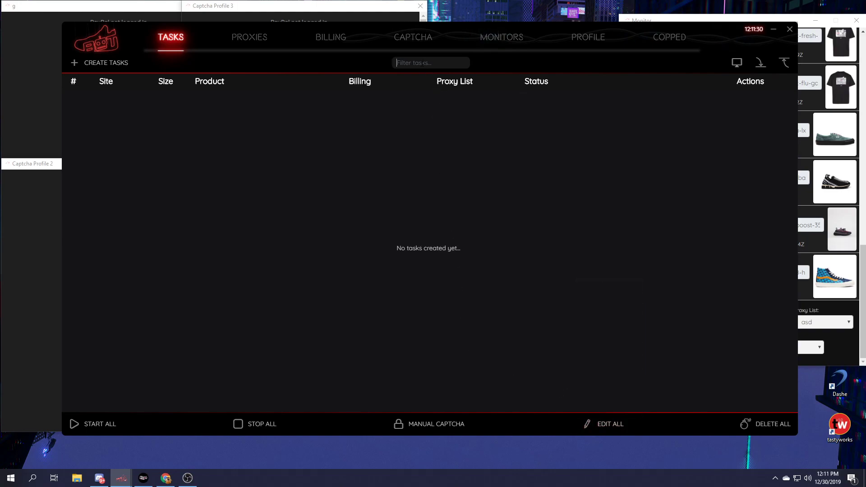
pyautogui.click(414, 62)
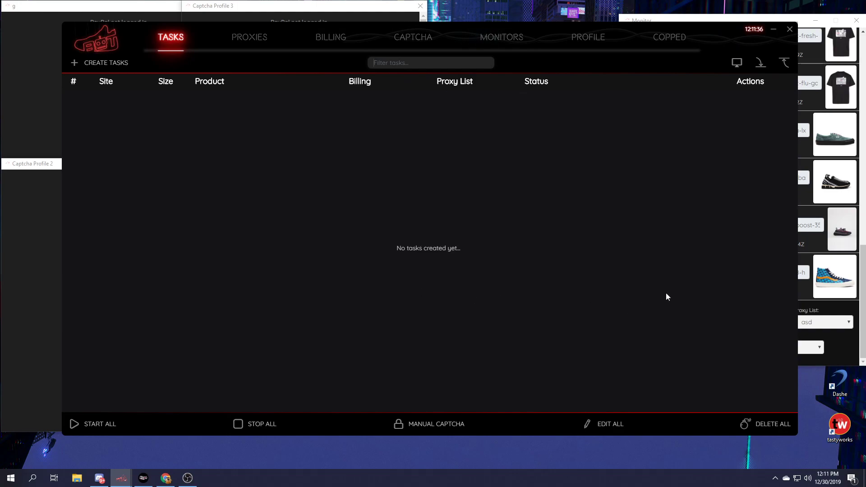
# Examine the new proxy list form, try its latency check, and close it without saving.
pyautogui.click(226, 45)
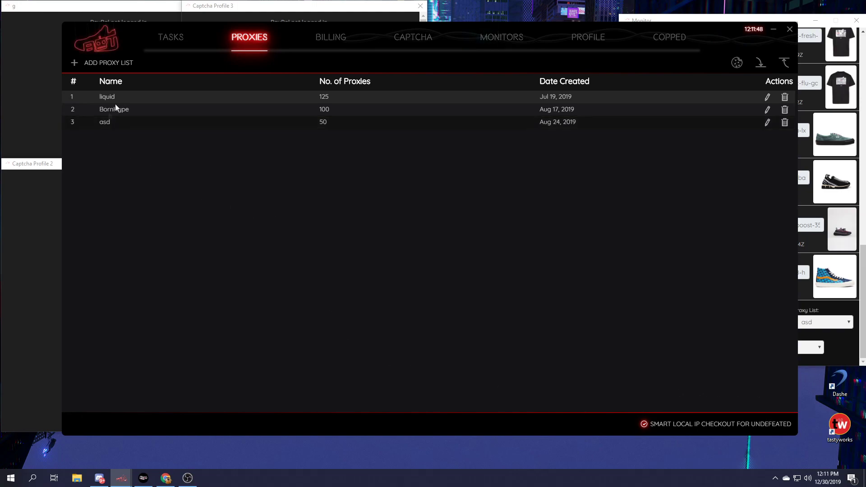
pyautogui.click(121, 62)
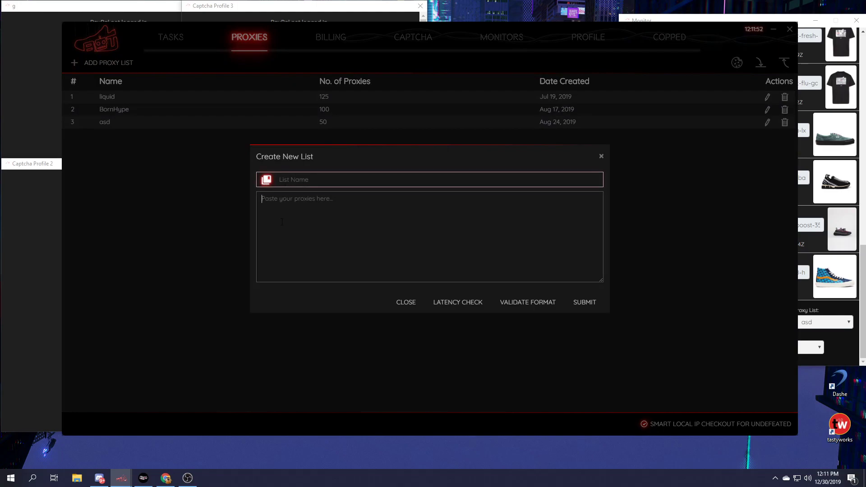
pyautogui.click(469, 306)
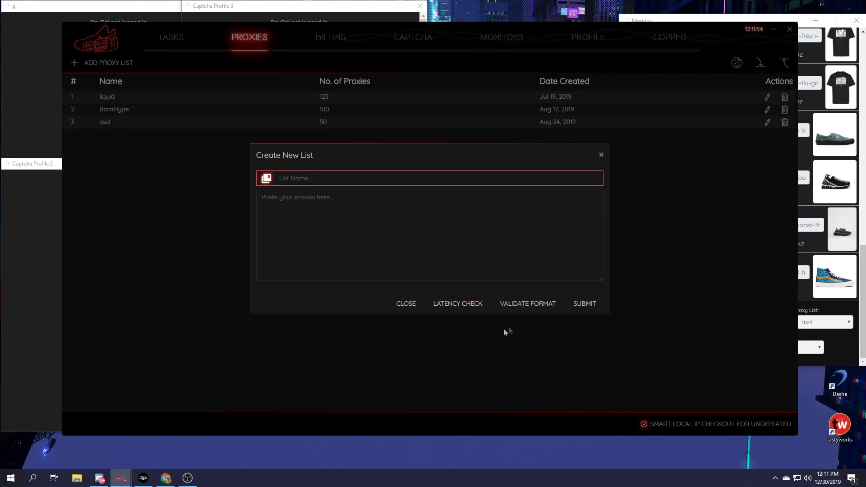
pyautogui.click(406, 304)
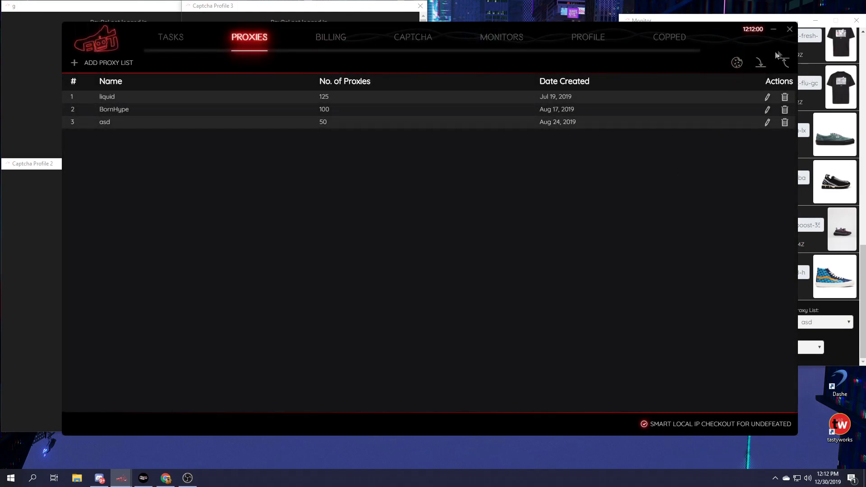
# Examine the cookie generator proxy list with its proxy and generated cookies fields, then close it.
pyautogui.click(736, 65)
pyautogui.click(345, 181)
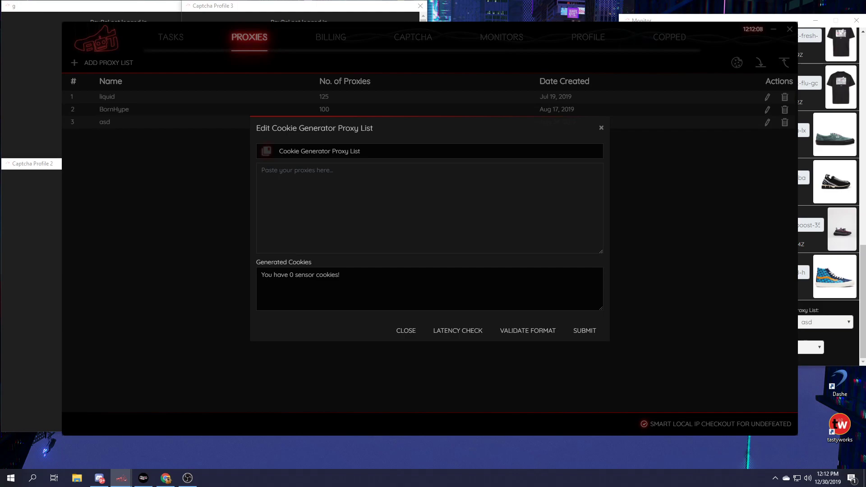
pyautogui.click(429, 288)
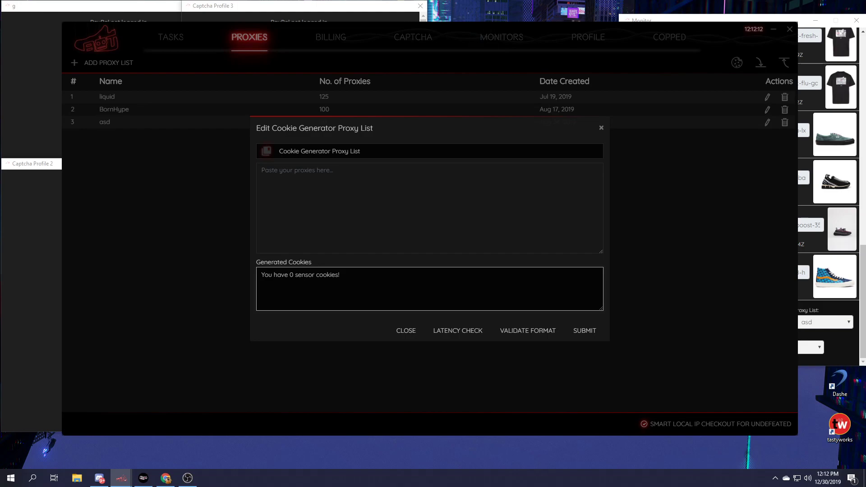
pyautogui.hotkey('shift', 'Tab')
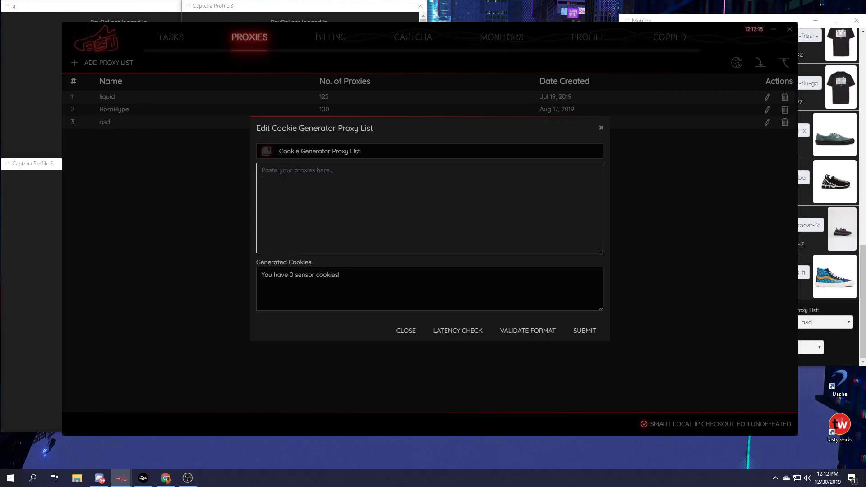
pyautogui.click(406, 333)
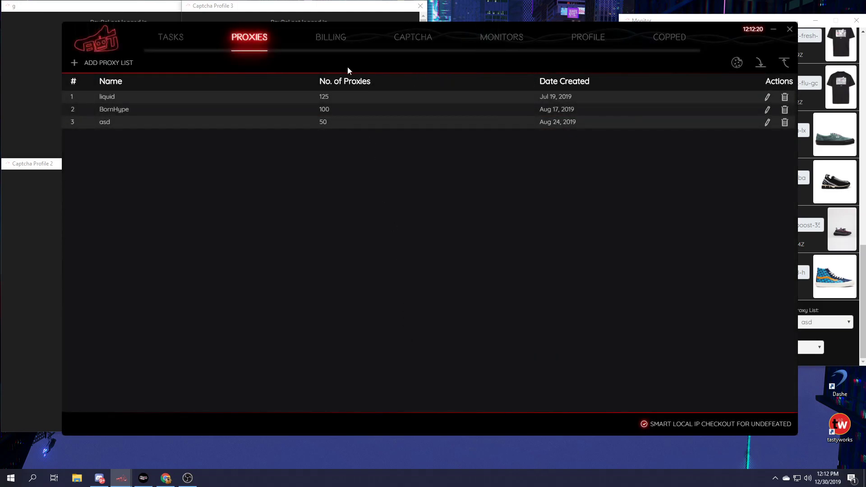
# Review the billing profiles and the captcha solvers, including the YouTube windows opened for all solvers.
pyautogui.click(336, 38)
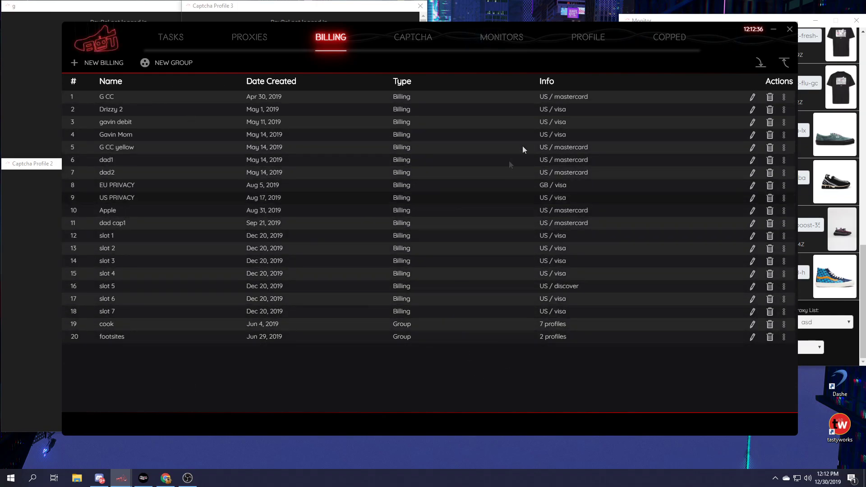
pyautogui.click(424, 37)
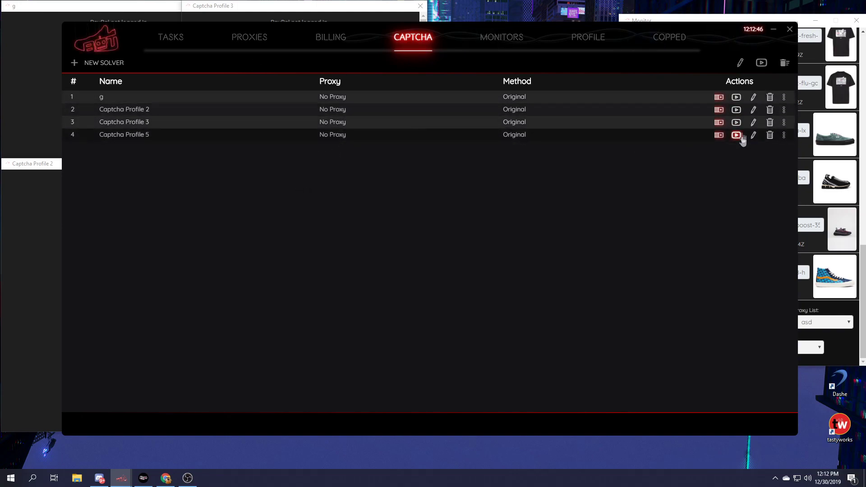
pyautogui.click(761, 63)
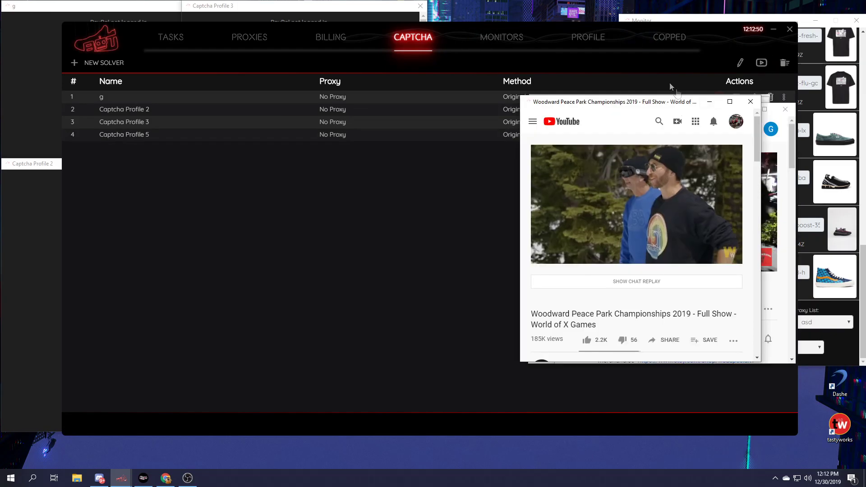
pyautogui.click(463, 201)
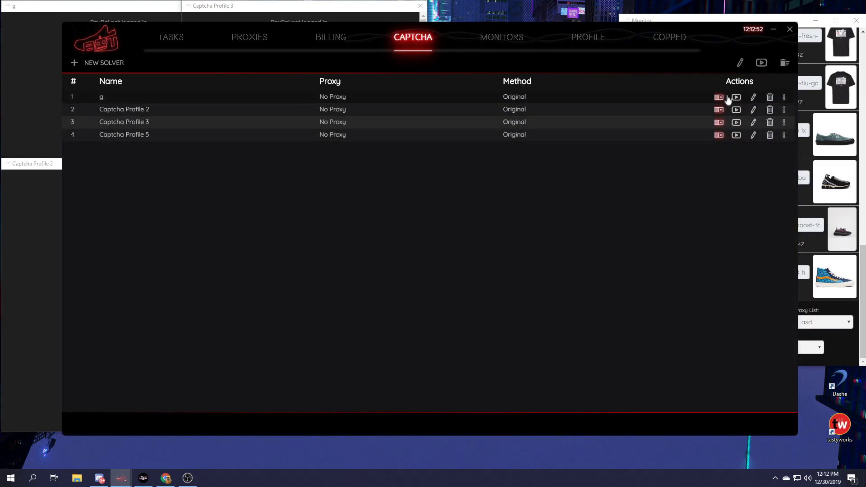
# Review the bulk edit options for the captcha solvers and toggle the solver g.
pyautogui.click(740, 63)
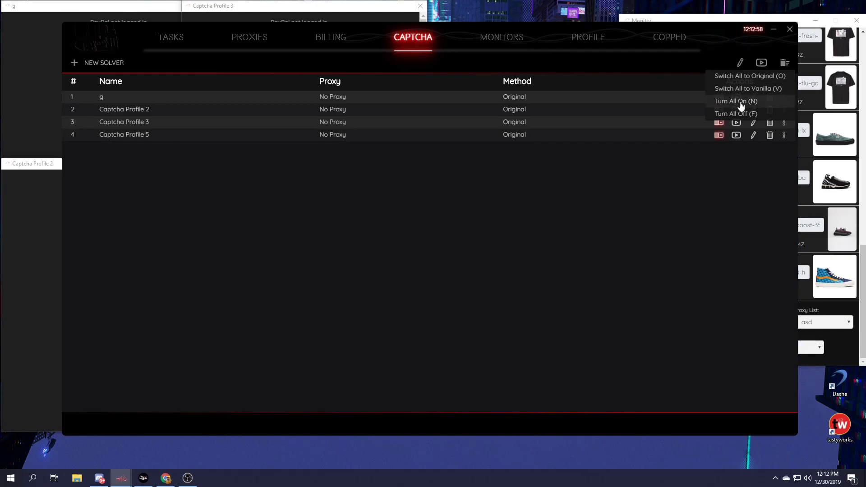
pyautogui.click(719, 97)
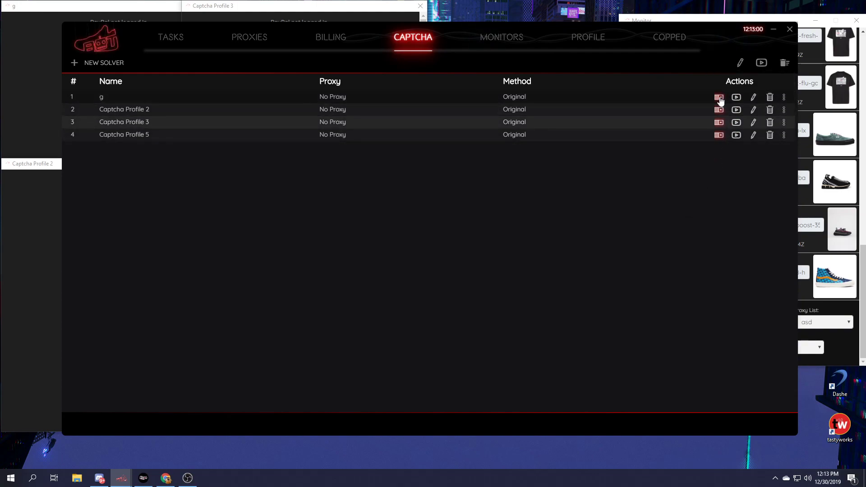
pyautogui.click(720, 98)
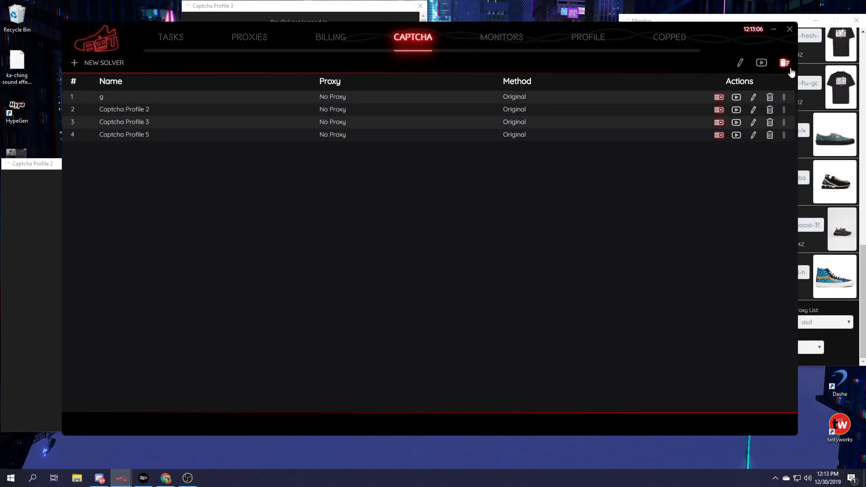
# Open the solver window of captcha profile g and review the profile's PayPal login, clear session and checkpoint solver actions.
pyautogui.click(783, 101)
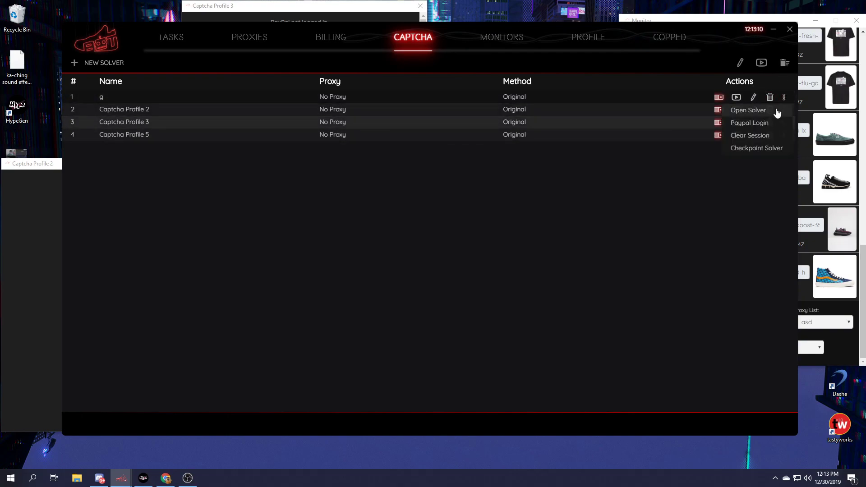
pyautogui.click(752, 111)
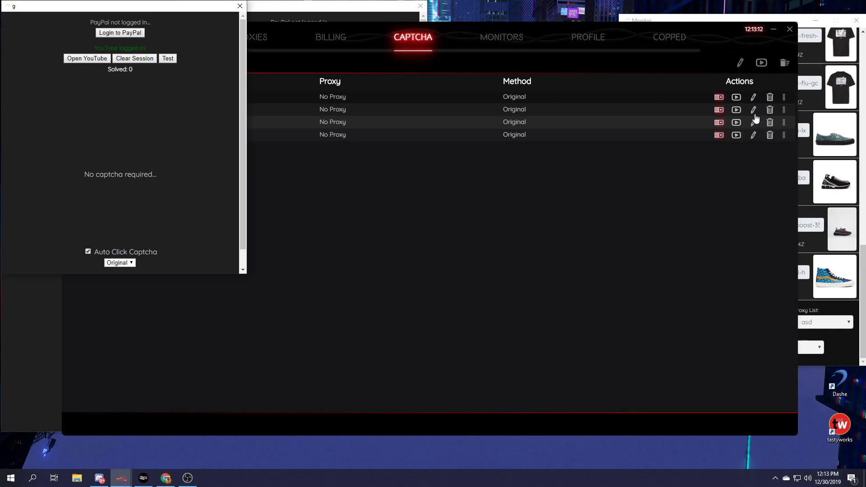
pyautogui.click(788, 111)
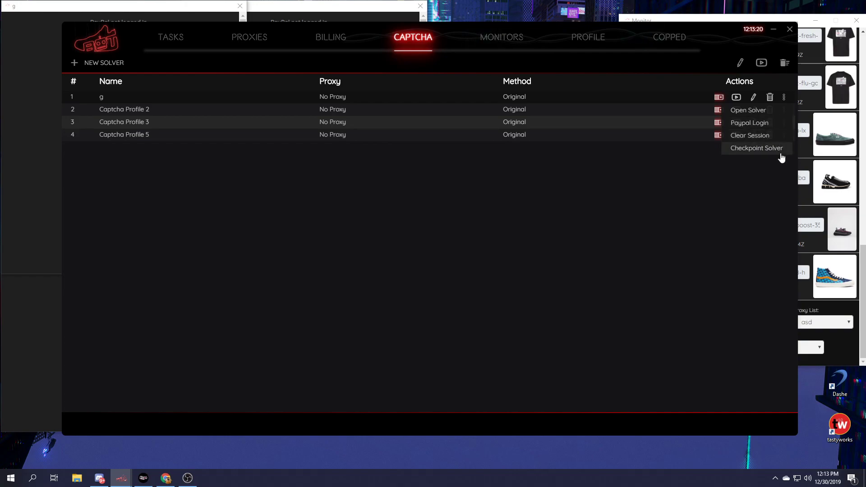
pyautogui.click(350, 270)
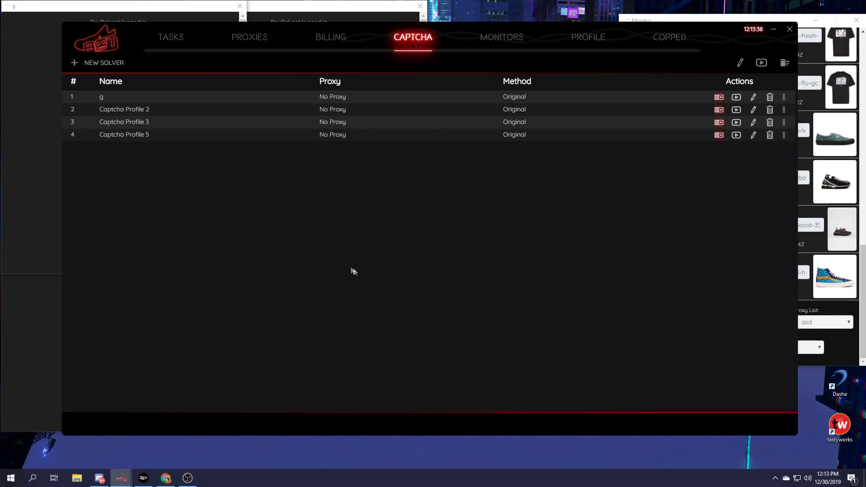
# Start a new Discord monitor and try to fetch the servers for it.
pyautogui.click(502, 41)
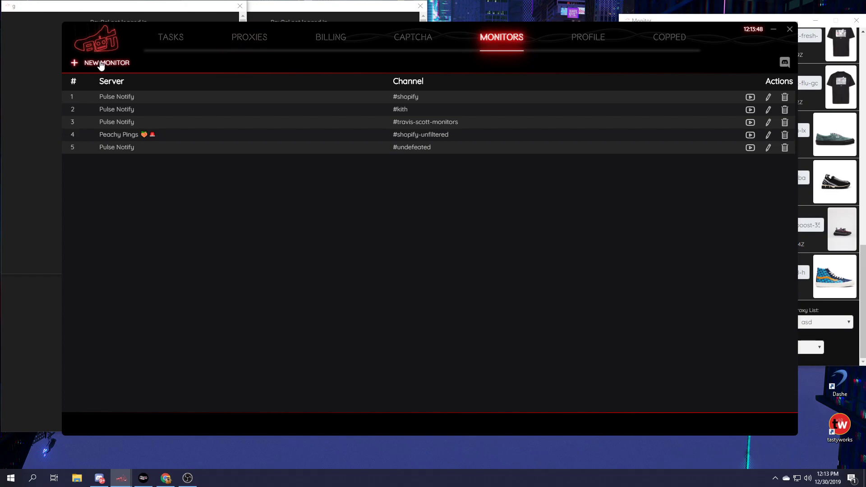
pyautogui.click(120, 64)
pyautogui.click(362, 227)
pyautogui.click(319, 233)
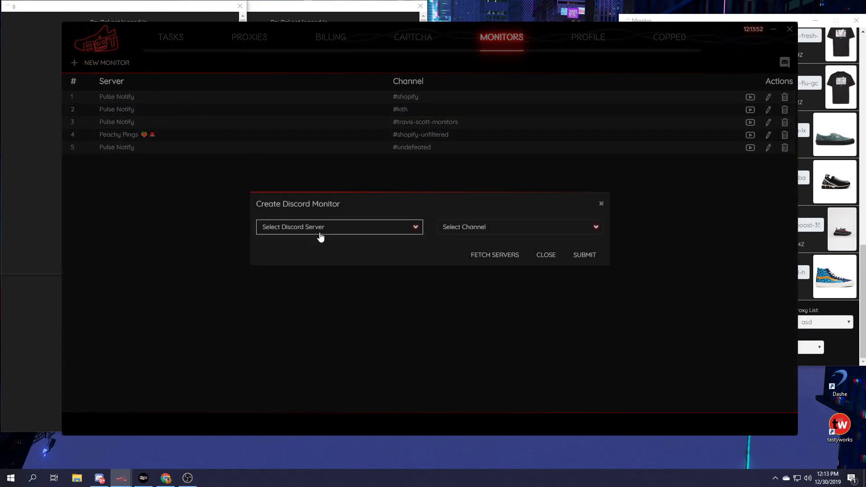
pyautogui.click(486, 260)
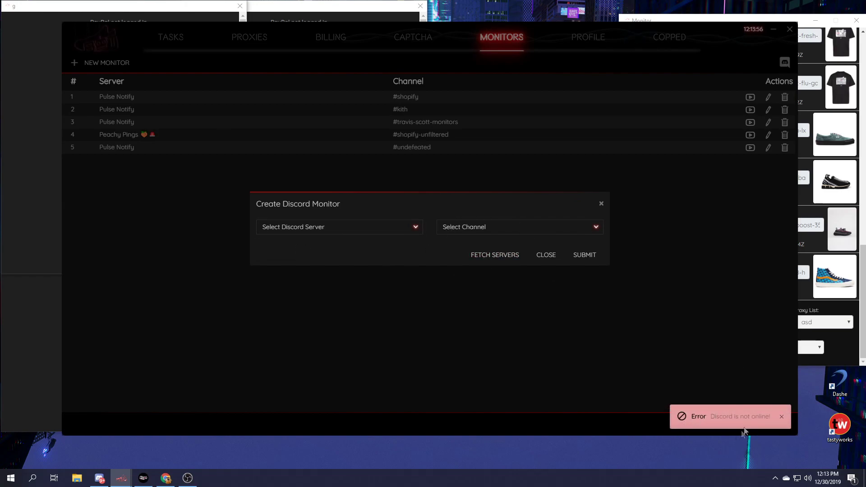
# Try again to fetch the Discord servers, check the server and channel choices, and discard the new monitor.
pyautogui.click(494, 256)
pyautogui.click(320, 225)
pyautogui.click(466, 233)
pyautogui.click(464, 226)
pyautogui.click(478, 311)
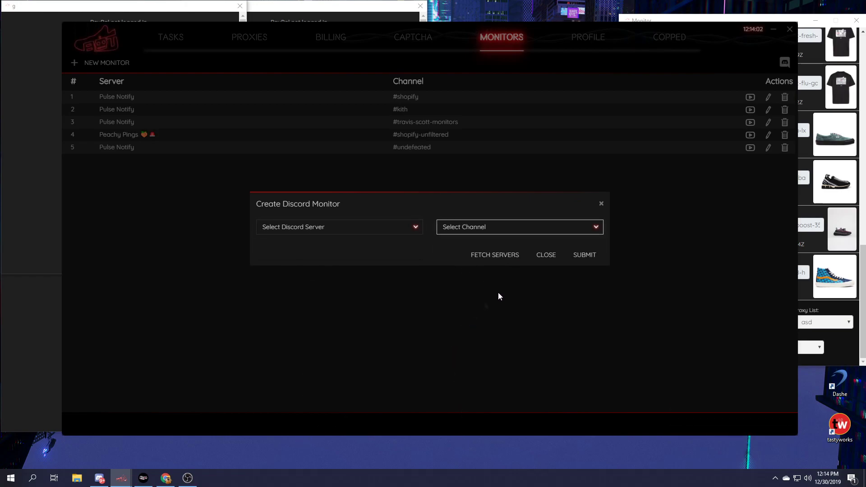
pyautogui.click(601, 204)
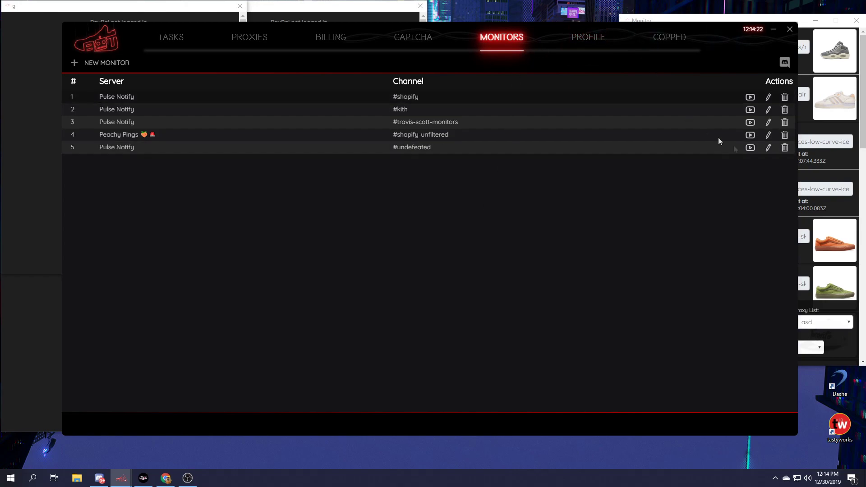
# Review the profile page and its webhook settings, leaving the webhook unchanged.
pyautogui.click(593, 50)
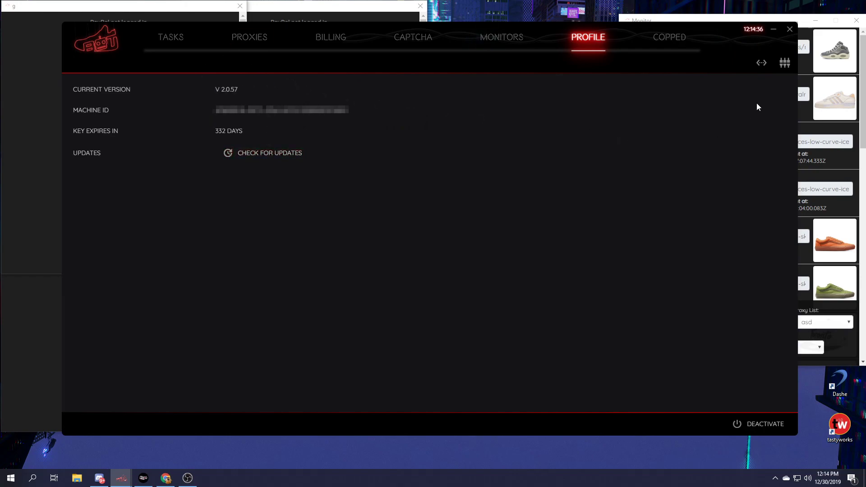
pyautogui.click(762, 64)
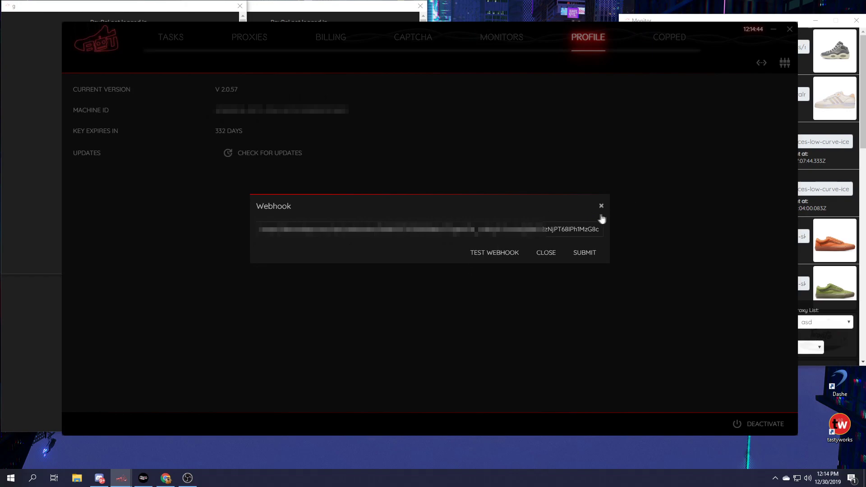
pyautogui.click(601, 207)
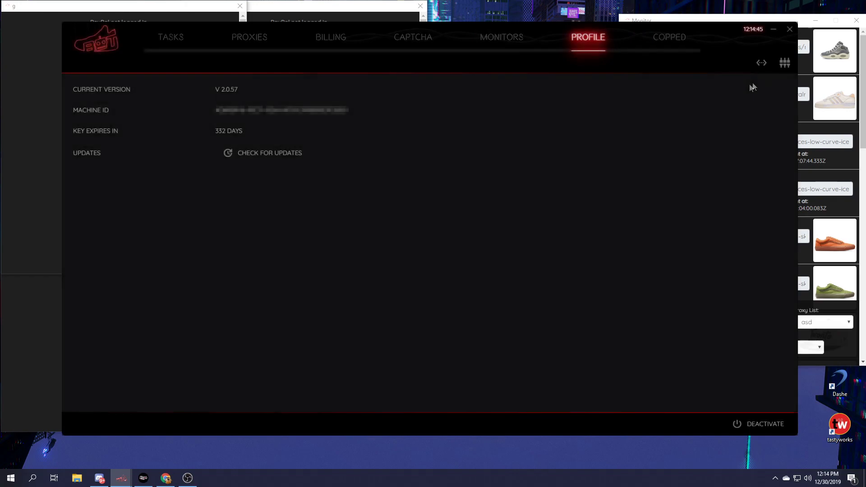
# Review the account pool and the related Login option in the Monitor window, then dismiss the account pool.
pyautogui.click(784, 63)
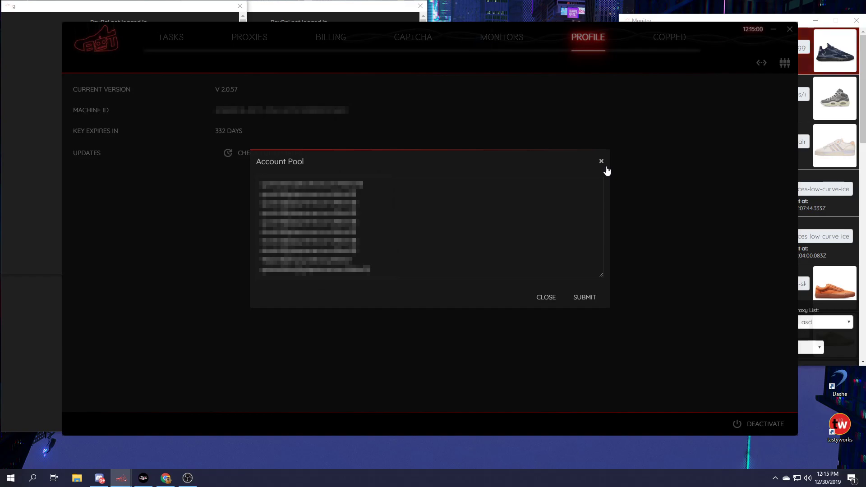
pyautogui.click(802, 25)
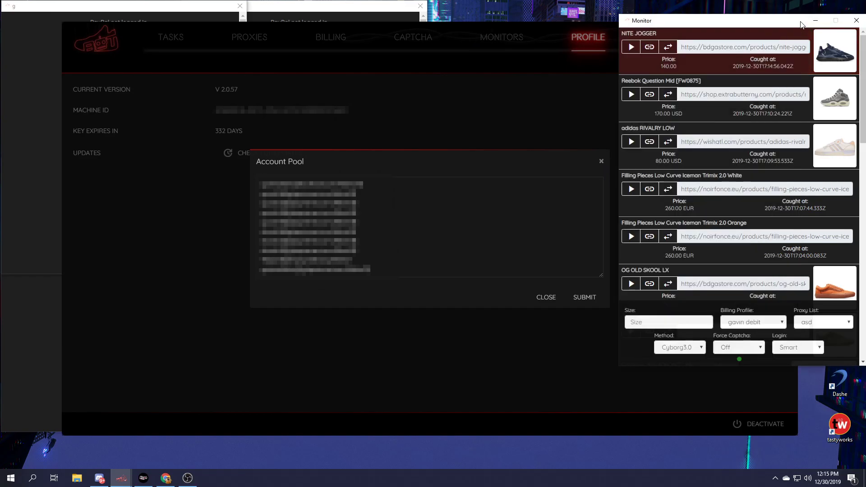
pyautogui.click(802, 348)
pyautogui.click(784, 359)
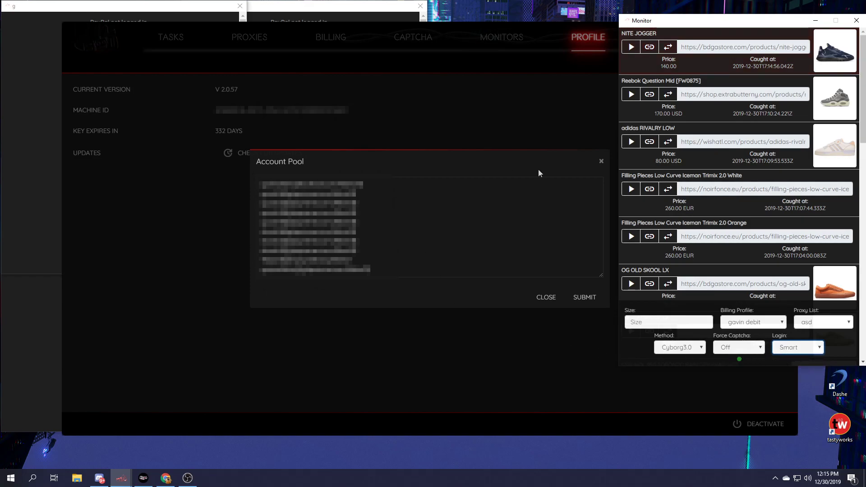
pyautogui.click(599, 159)
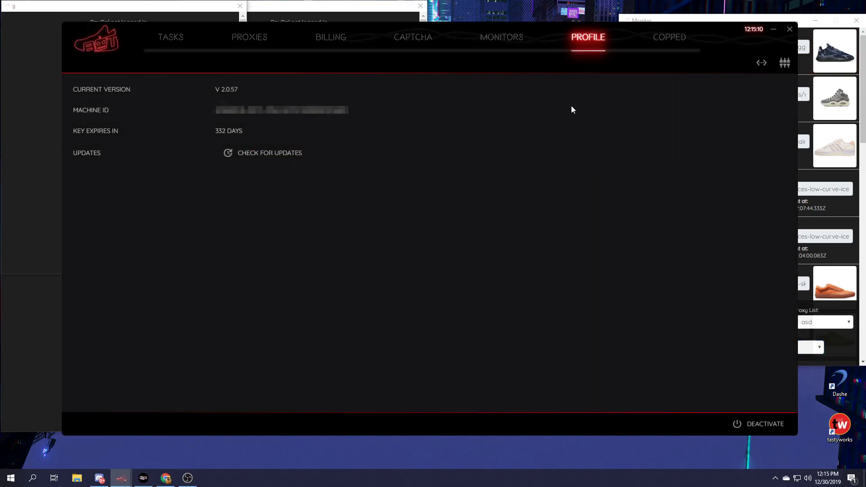
# Review the list of copped items with their speed, purchase date, billing profile, site and size.
pyautogui.click(658, 35)
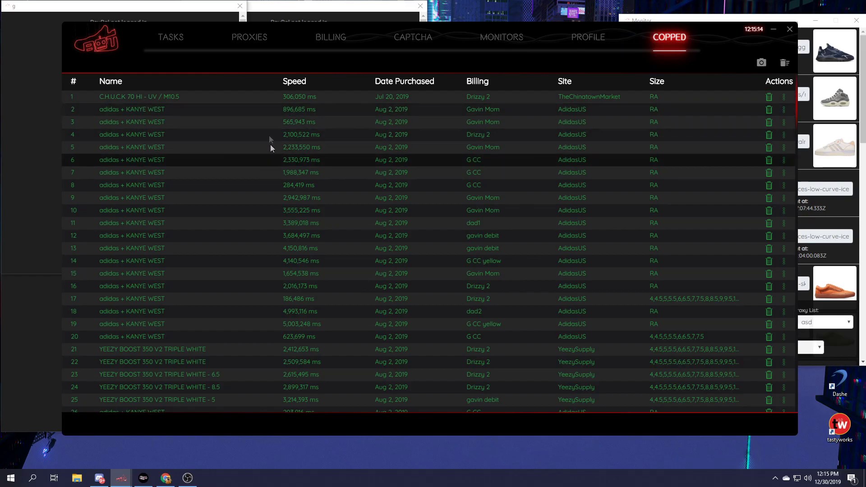
pyautogui.scroll(-20, 230, 234)
pyautogui.scroll(-10, 261, 232)
pyautogui.scroll(-6, 265, 235)
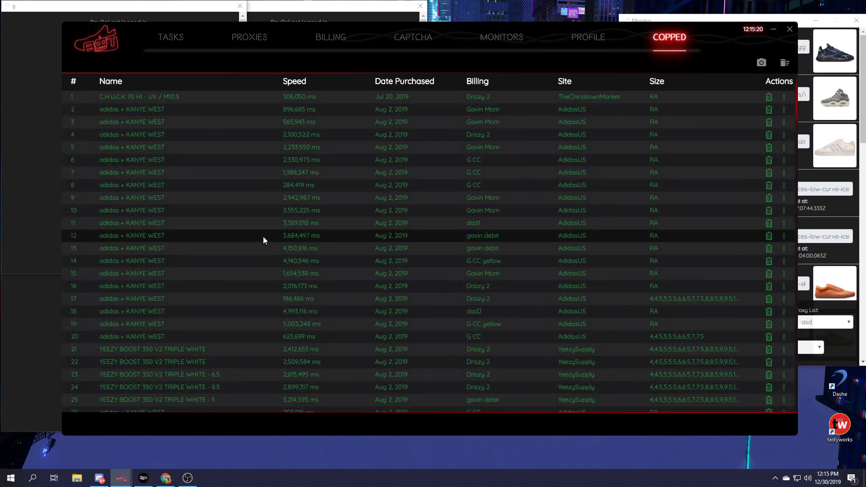
pyautogui.scroll(-1, 260, 355)
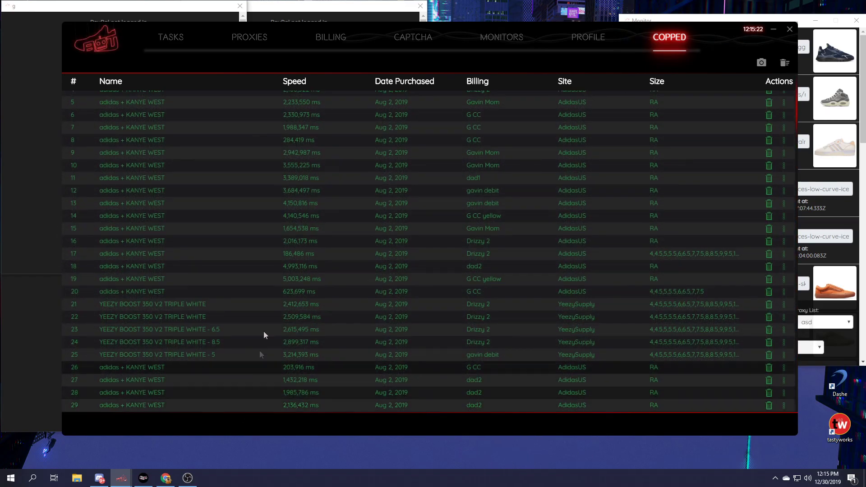
# Return to the task list, place the Monitor window over it and review the products it has caught.
pyautogui.click(170, 45)
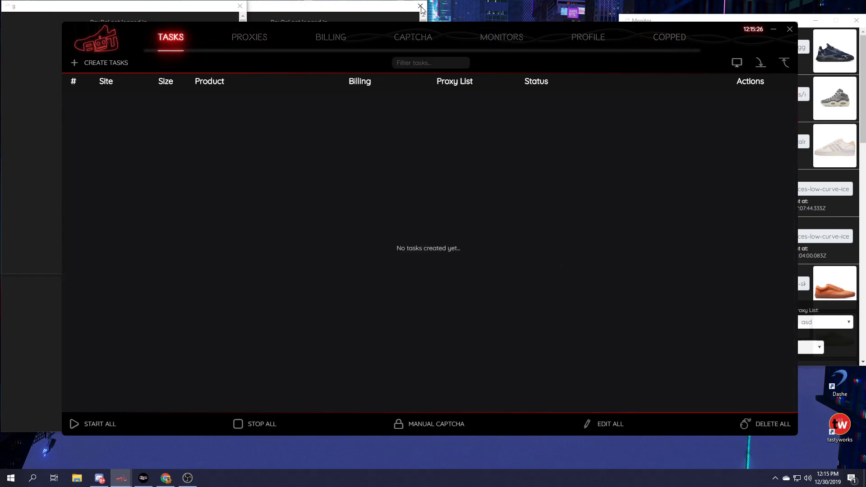
pyautogui.moveTo(650, 21); pyautogui.dragTo(414, 51)
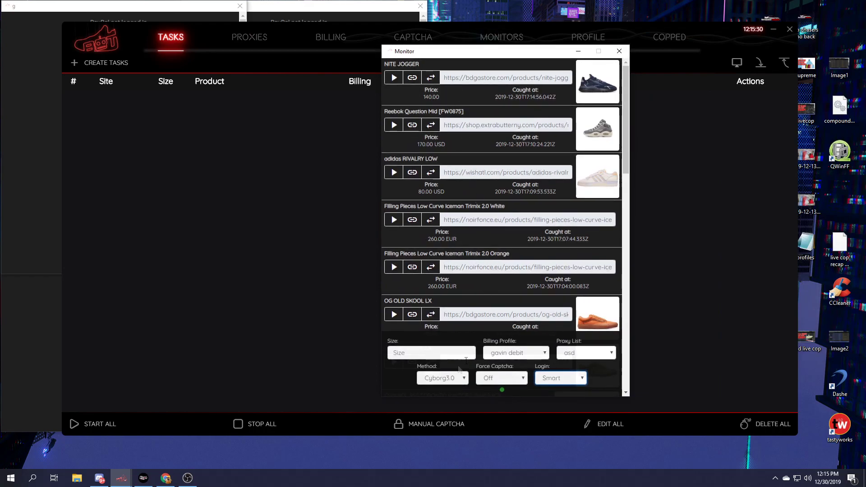
pyautogui.moveTo(421, 51); pyautogui.dragTo(432, 23)
pyautogui.scroll(-15, 516, 209)
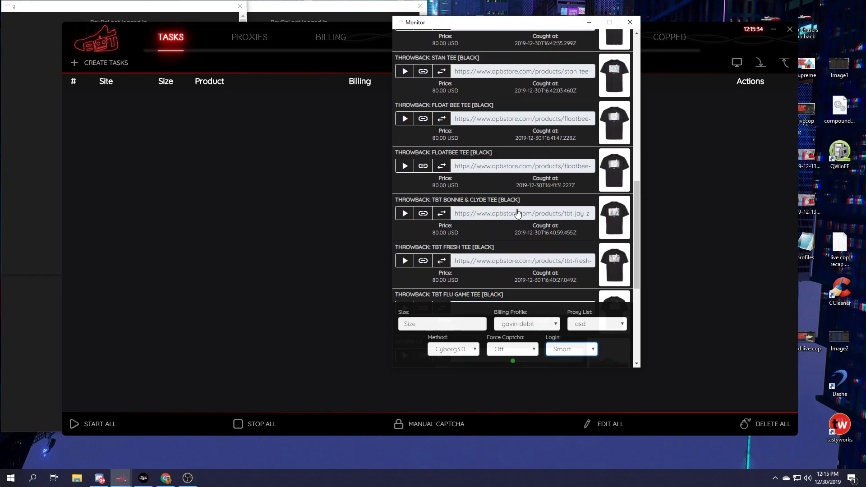
pyautogui.scroll(15, 517, 201)
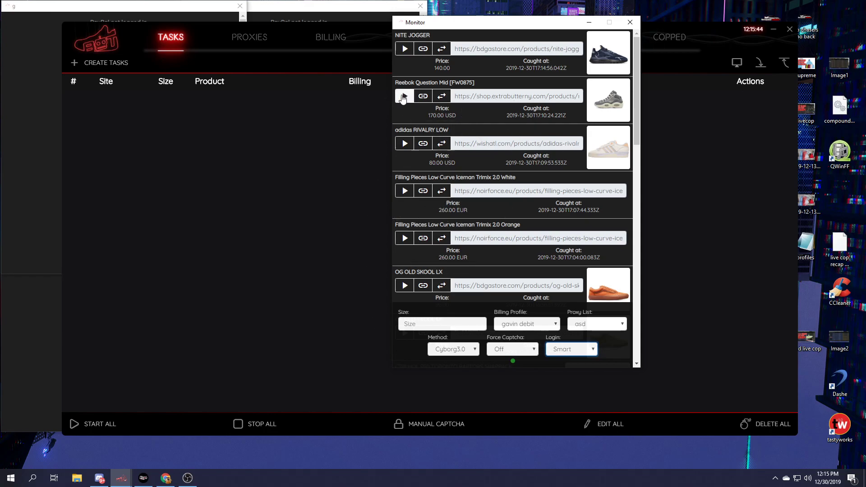
# Start a quick task for the NITE JOGGER from the monitor with billing profile dad cap1, then stop it.
pyautogui.click(523, 323)
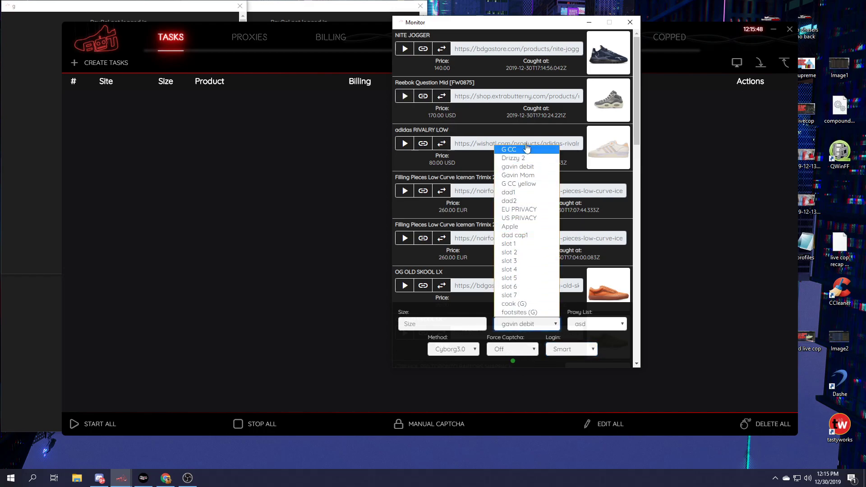
pyautogui.click(523, 239)
pyautogui.click(404, 48)
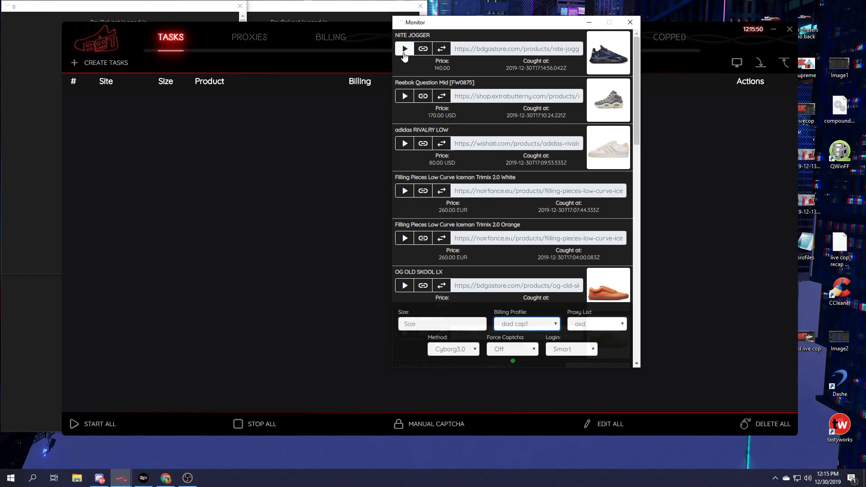
pyautogui.click(355, 135)
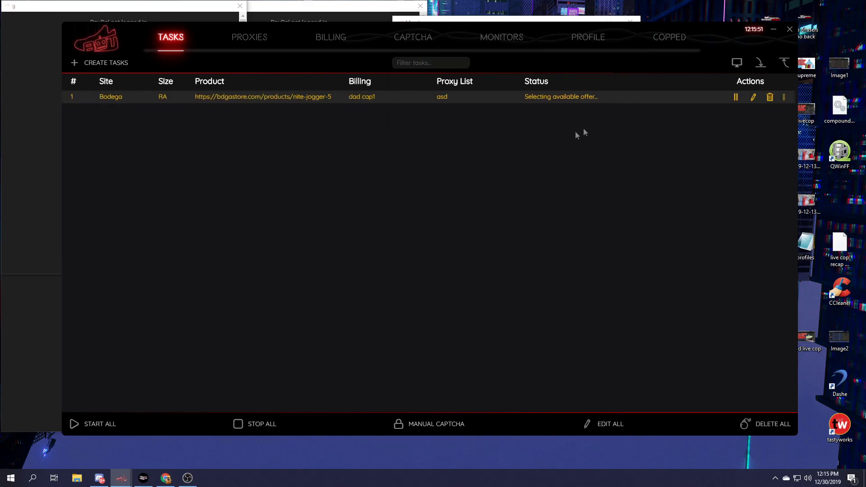
pyautogui.click(736, 96)
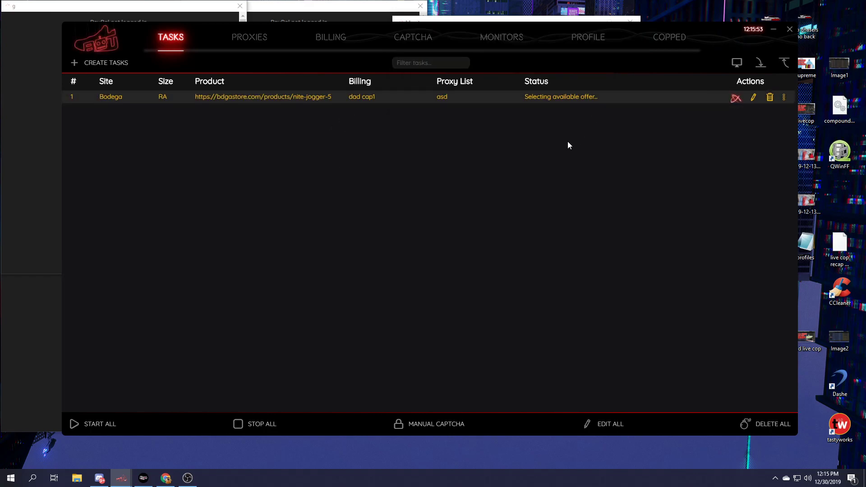
# Bring back the Monitor window beside the task's product URL and mass change the task URLs to the orange OG OLD SKOOL LX.
pyautogui.click(736, 63)
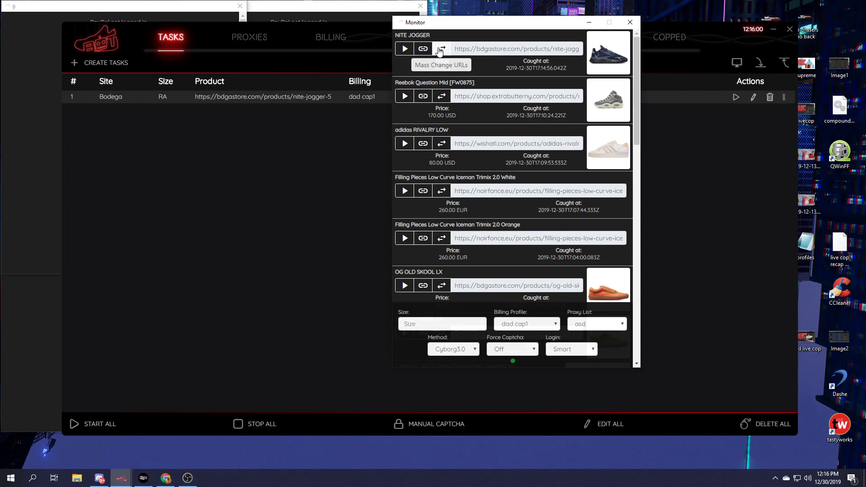
pyautogui.moveTo(432, 27); pyautogui.dragTo(529, 35)
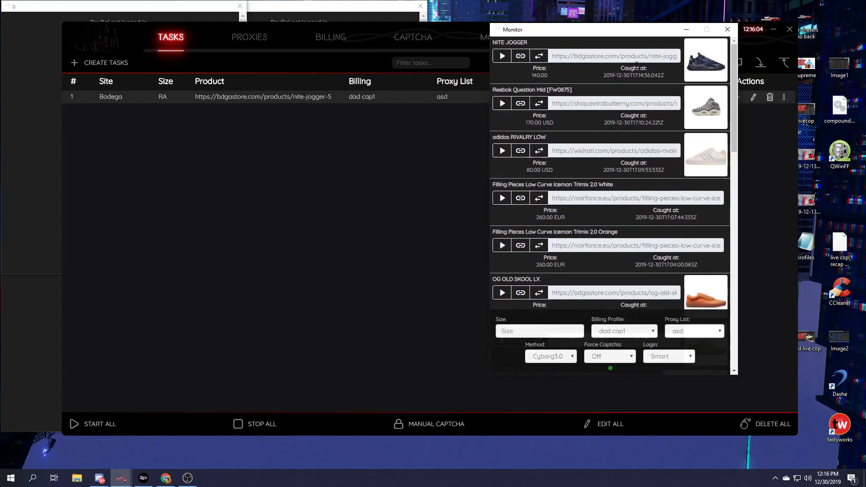
pyautogui.scroll(-1, 598, 179)
pyautogui.scroll(1, 598, 178)
pyautogui.scroll(-1, 580, 166)
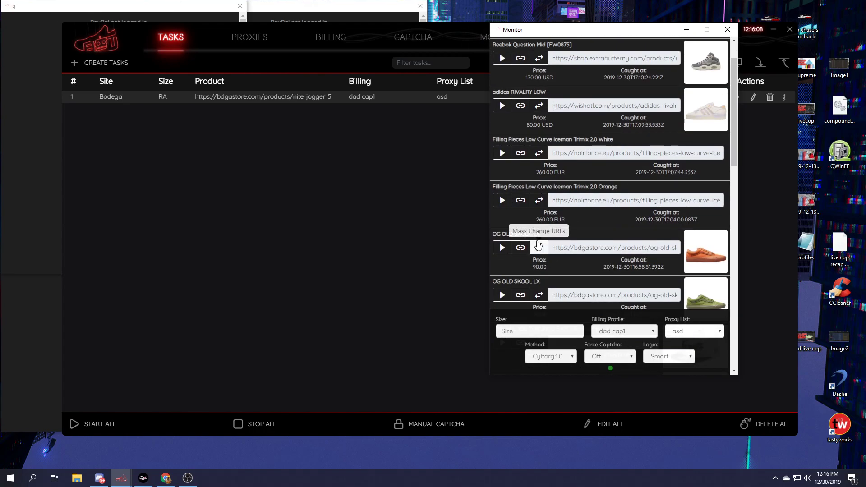
pyautogui.click(538, 244)
# View the NITE JOGGER product page on the Bodega store in the browser, then minimize the browser.
pyautogui.scroll(1, 616, 298)
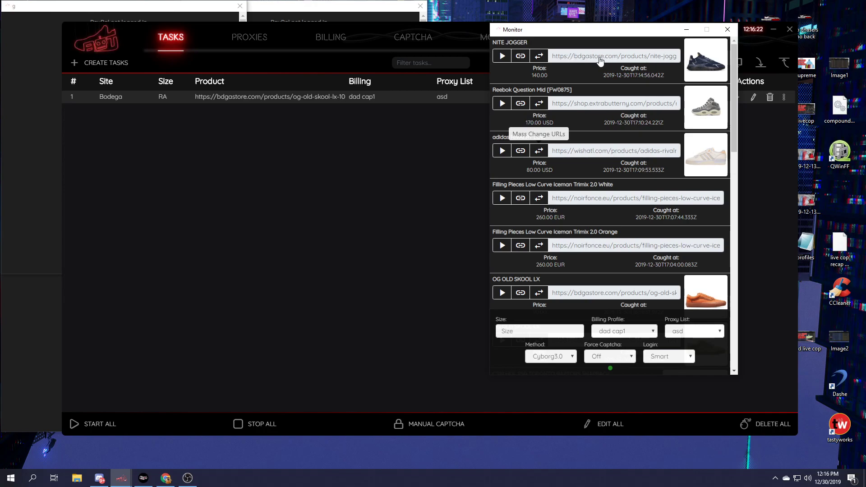
pyautogui.hotkey('alt', 'Tab')
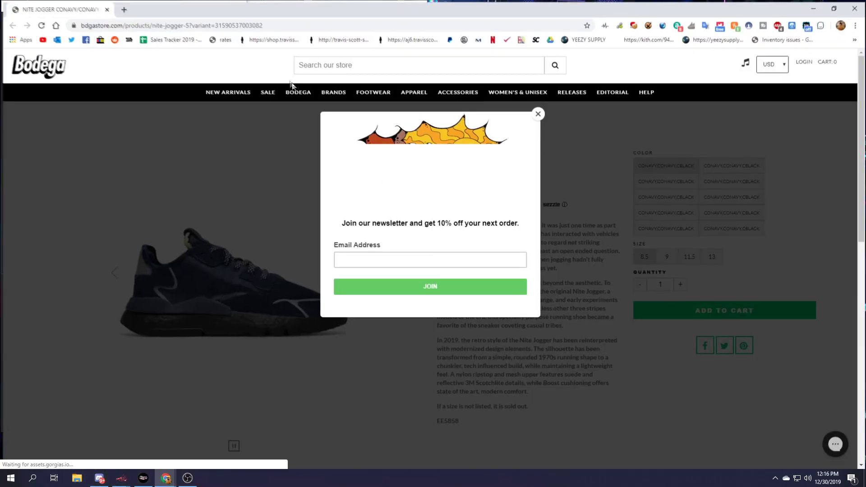
pyautogui.click(813, 6)
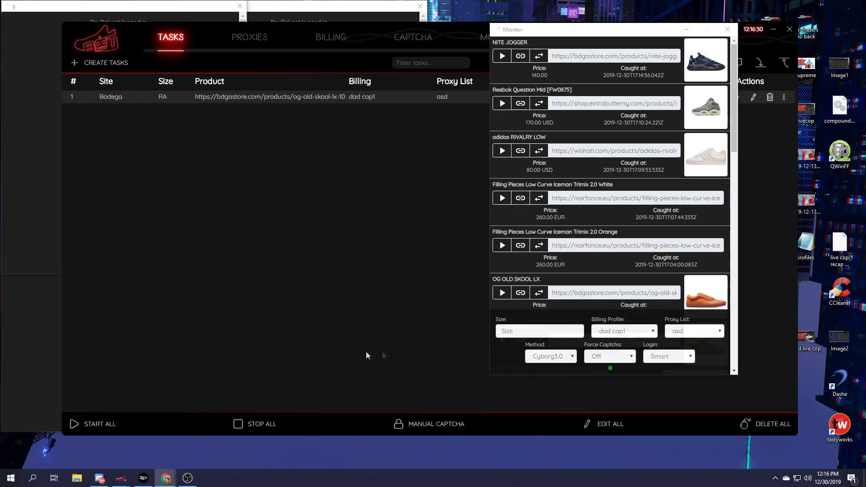
# Review the monitor's size, billing profile, proxy list, method, force captcha and login options, then bring the task list back to the front.
pyautogui.click(556, 332)
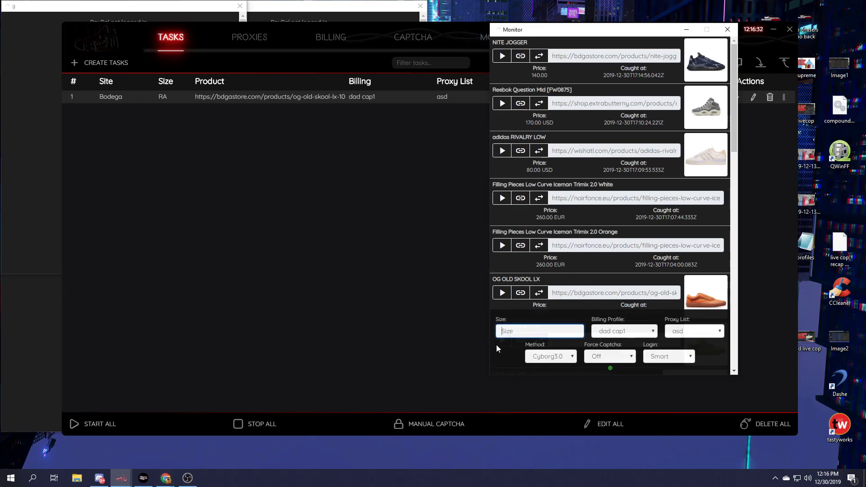
pyautogui.click(612, 332)
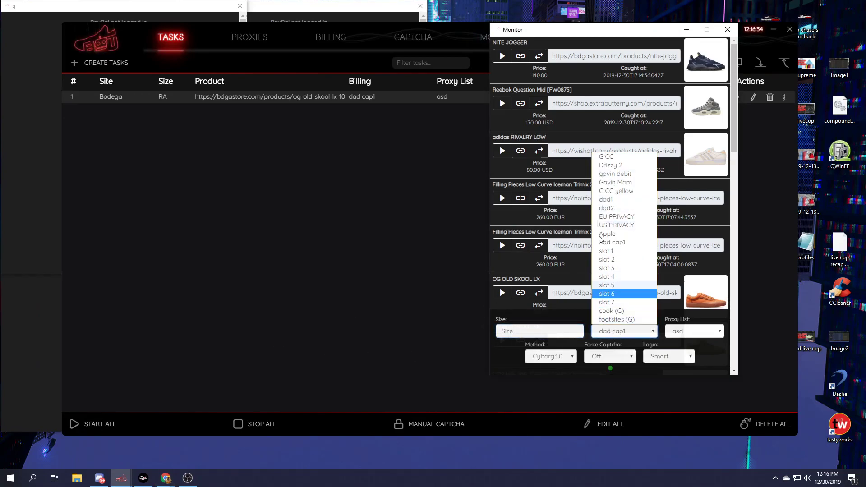
pyautogui.click(692, 334)
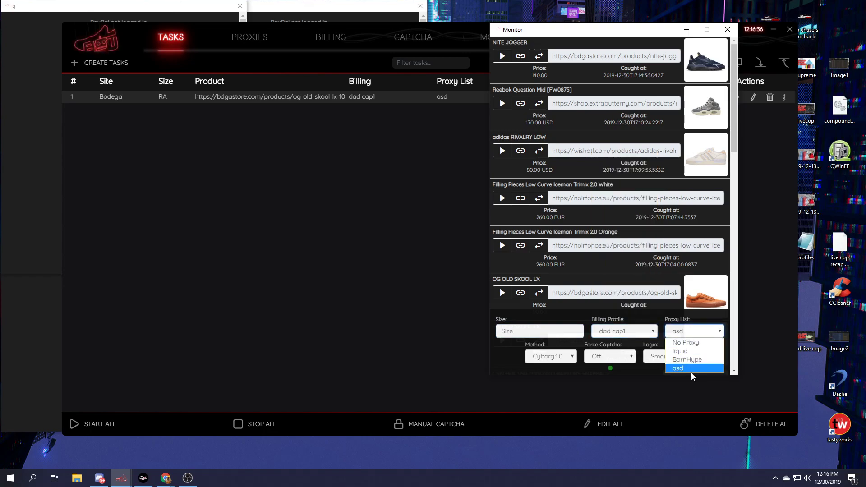
pyautogui.click(550, 356)
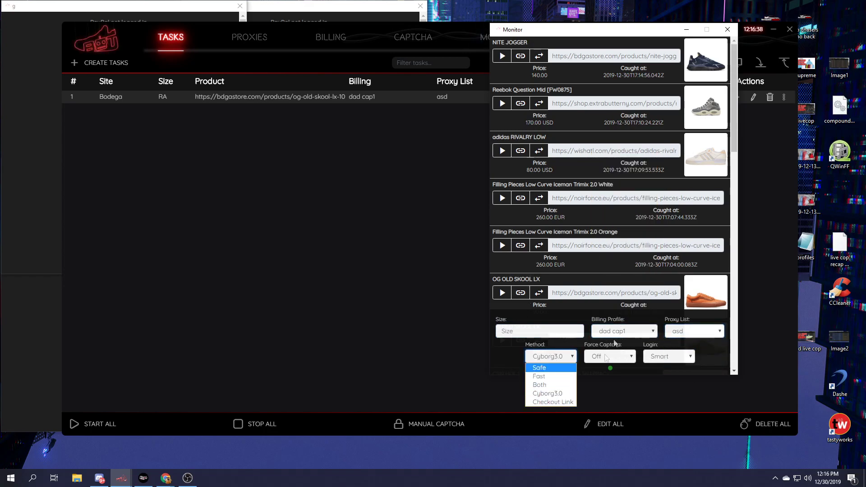
pyautogui.click(559, 359)
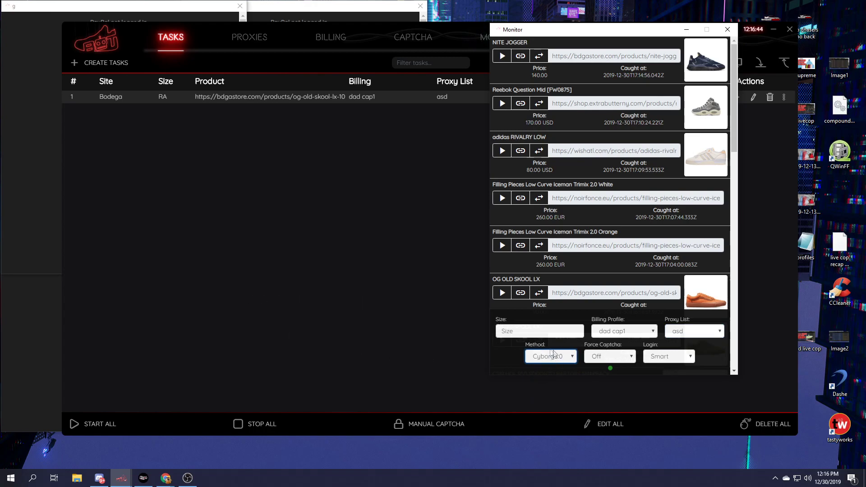
pyautogui.click(618, 357)
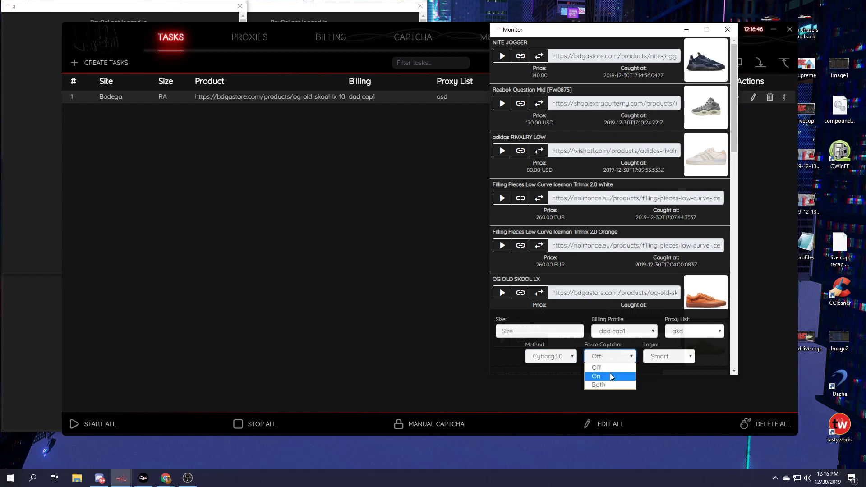
pyautogui.click(605, 354)
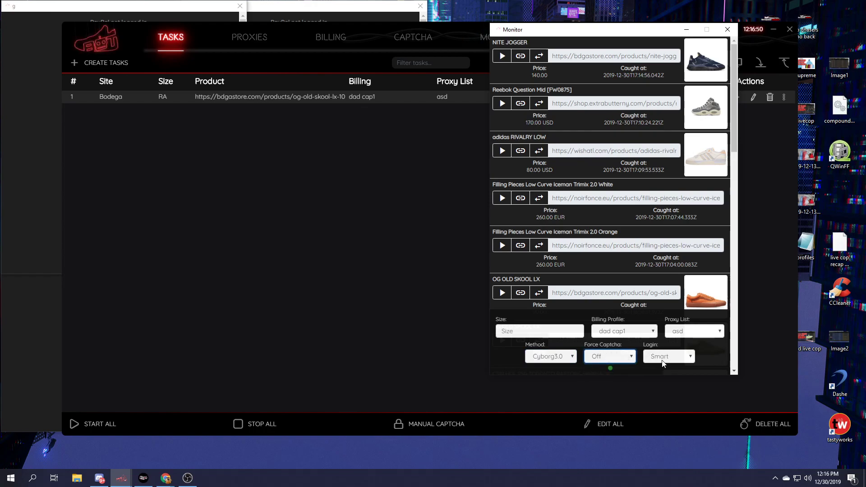
pyautogui.click(662, 358)
pyautogui.click(657, 369)
pyautogui.moveTo(531, 32); pyautogui.dragTo(658, 29)
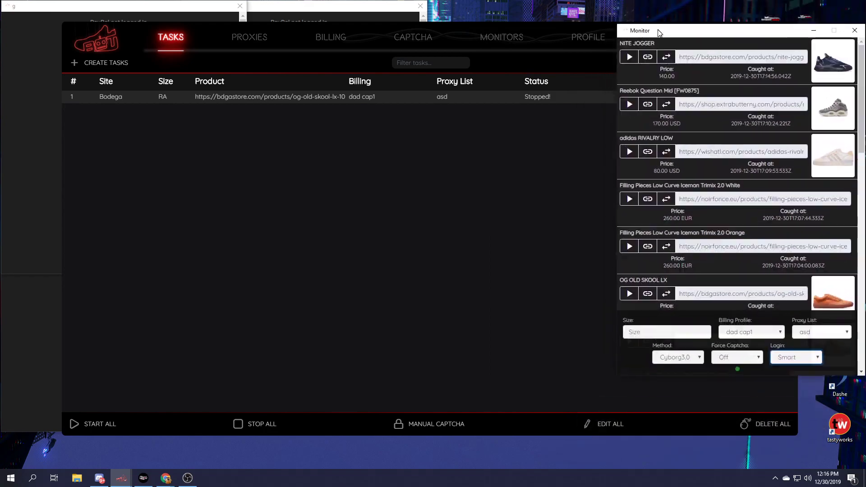
pyautogui.click(143, 221)
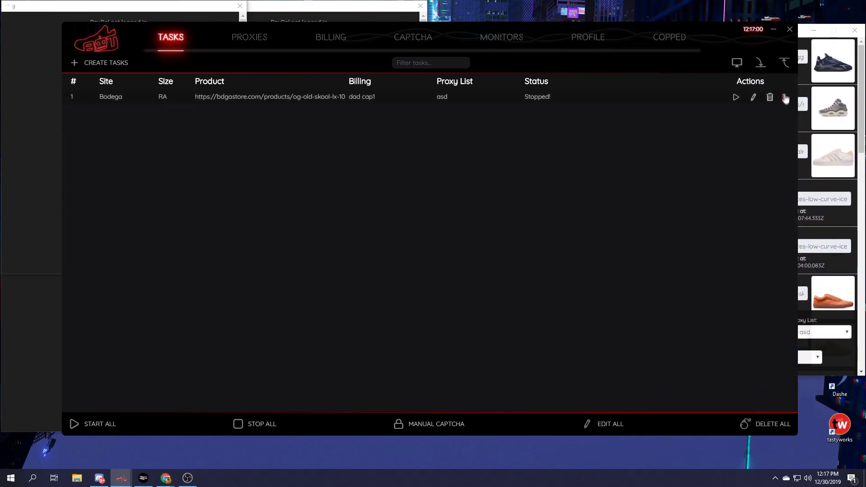
# Delete the stopped Bodega task for the OG OLD SKOOL LX and open the list of copped items.
pyautogui.click(770, 98)
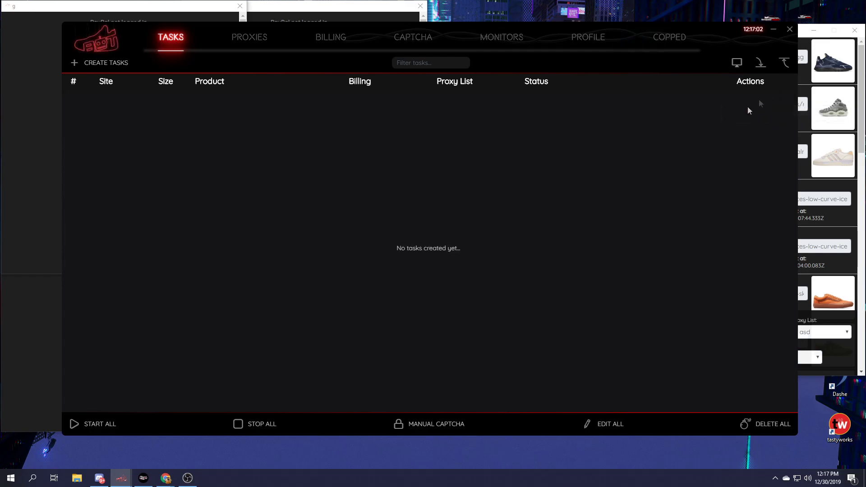
pyautogui.click(669, 37)
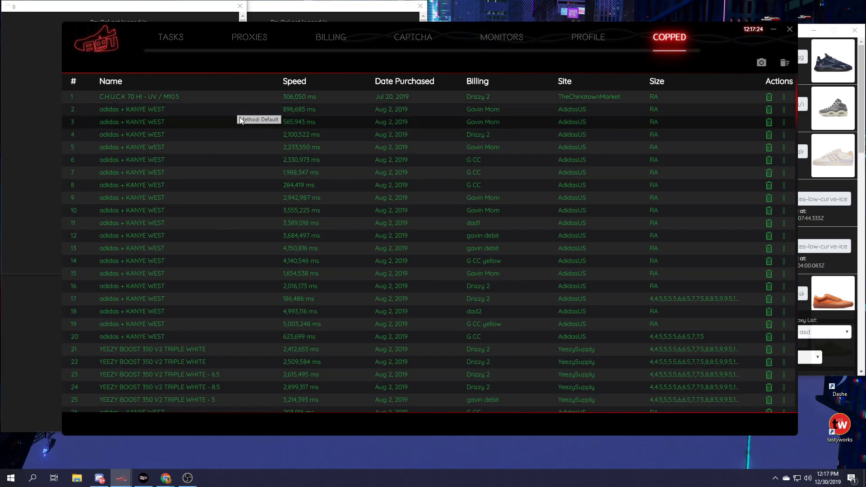
# Look through the whole copped items history, examining product names, checkout speeds, purchase dates, billing profiles, sites and sizes.
pyautogui.scroll(-2, 237, 115)
pyautogui.scroll(-4, 194, 177)
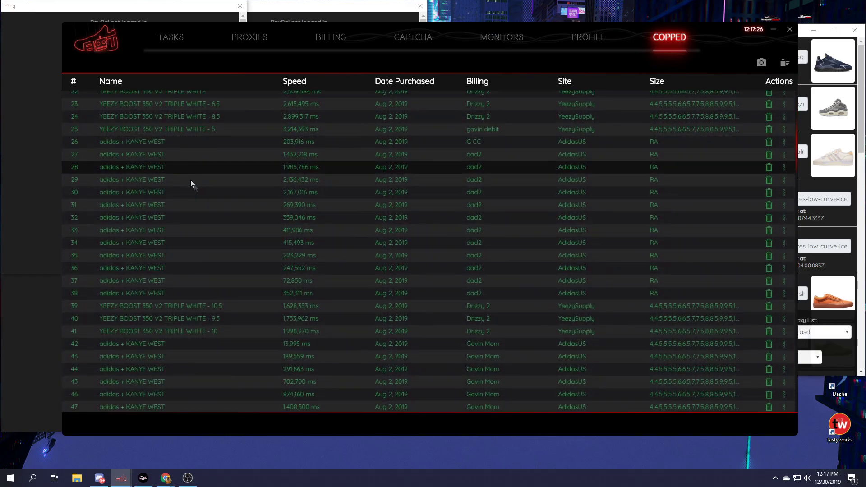
pyautogui.scroll(-3, 203, 253)
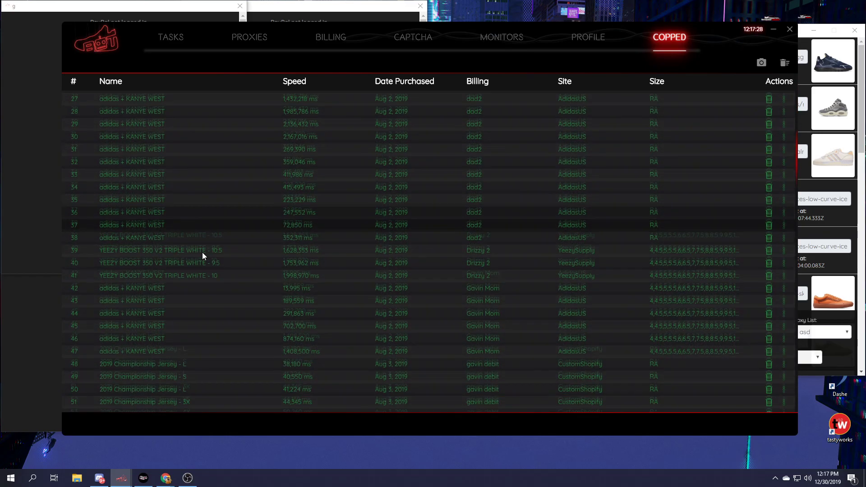
pyautogui.scroll(8, 198, 273)
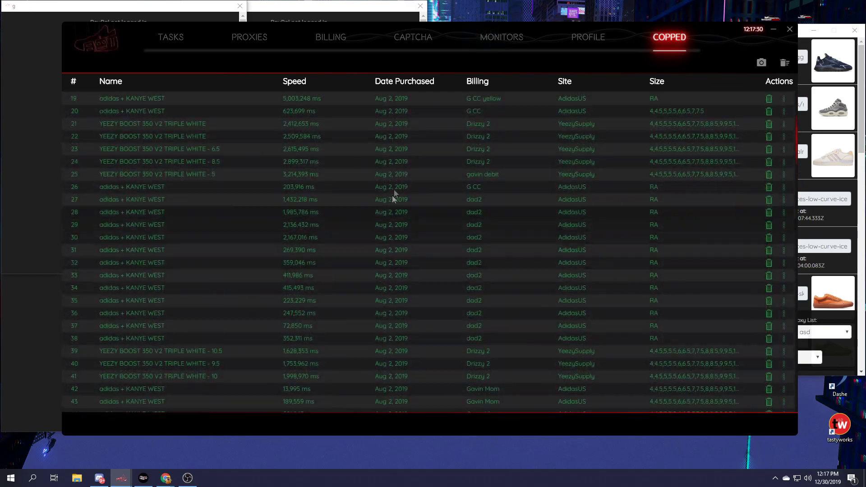
pyautogui.scroll(1, 359, 334)
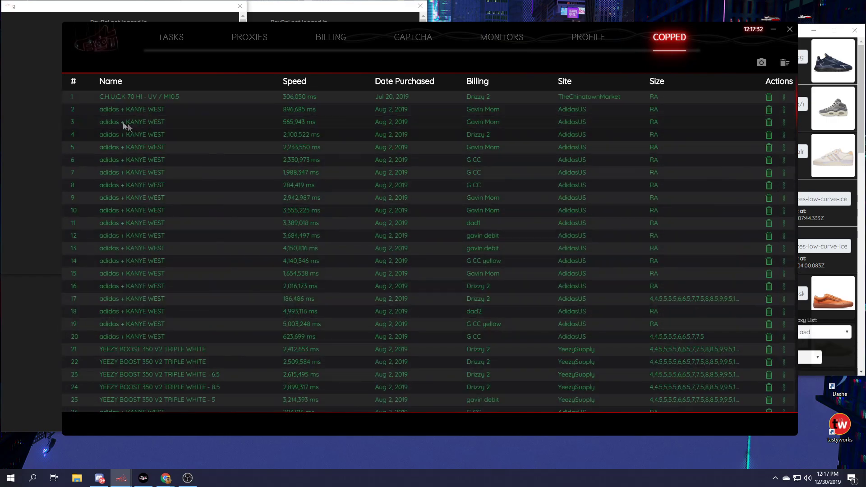
pyautogui.scroll(-8, 220, 310)
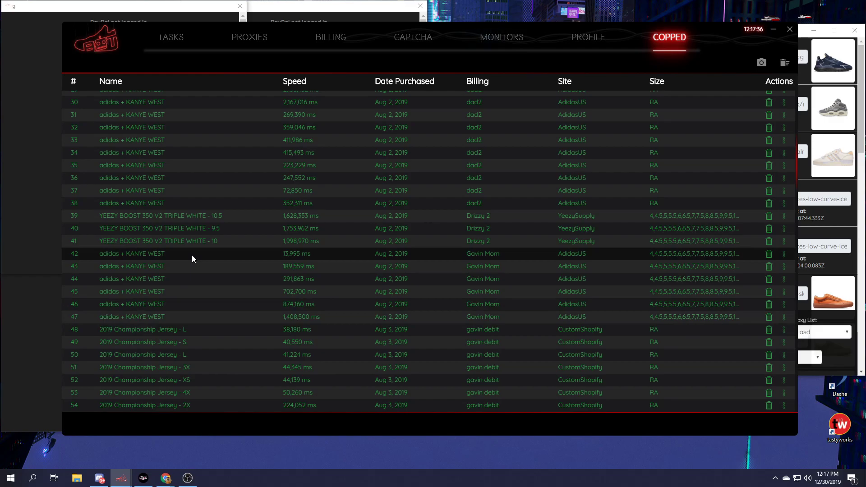
pyautogui.scroll(4, 182, 292)
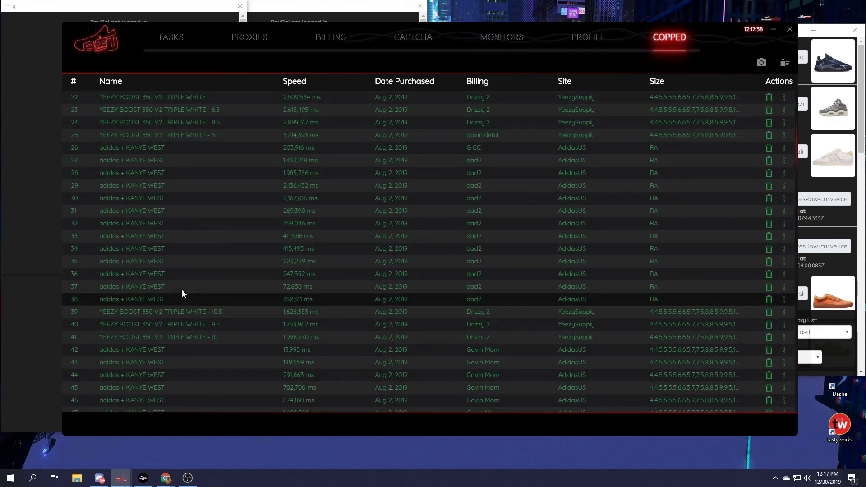
pyautogui.scroll(3, 182, 293)
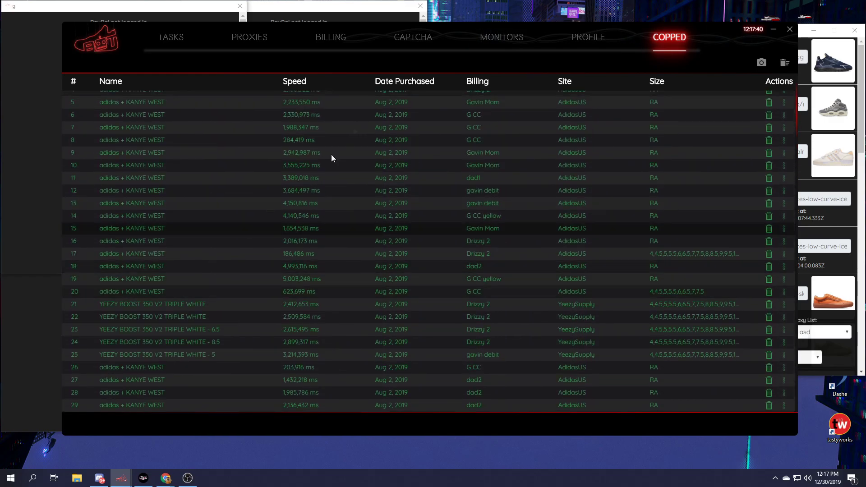
pyautogui.scroll(-8, 366, 272)
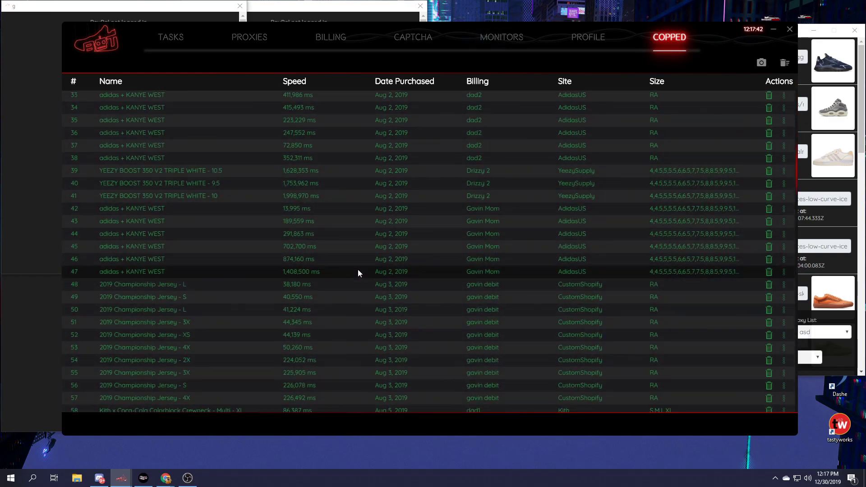
pyautogui.scroll(-2, 358, 269)
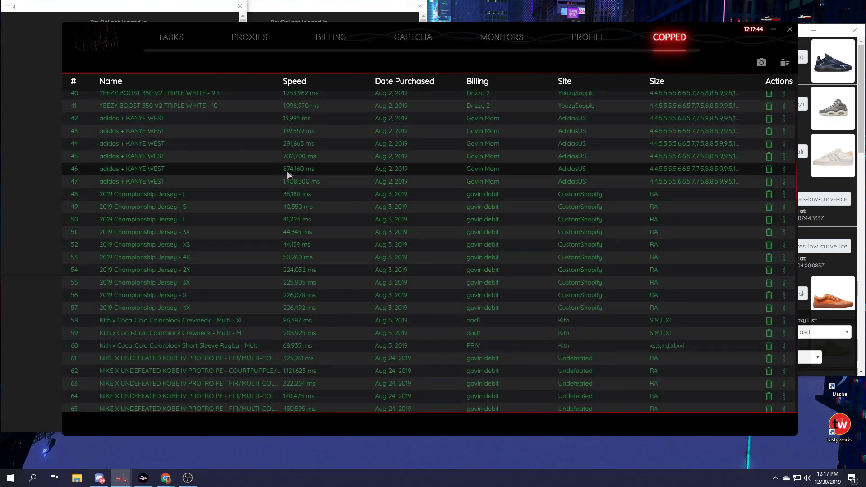
pyautogui.scroll(-4, 361, 291)
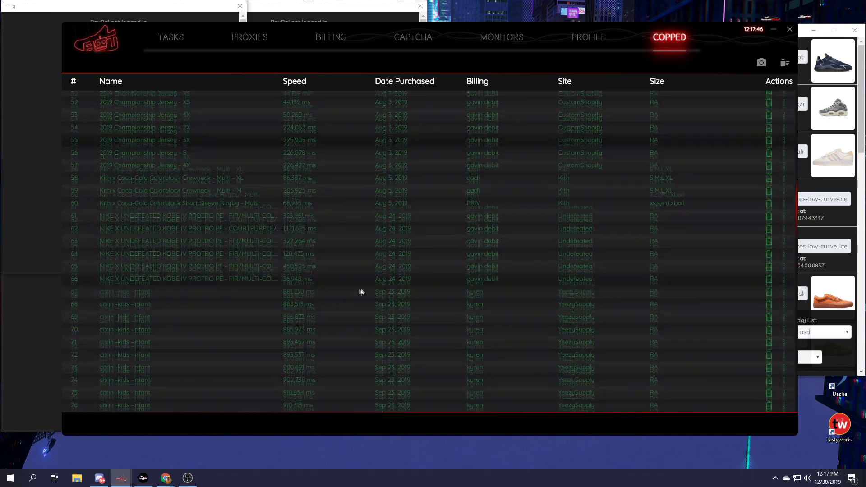
pyautogui.scroll(-4, 356, 290)
pyautogui.scroll(-1, 334, 296)
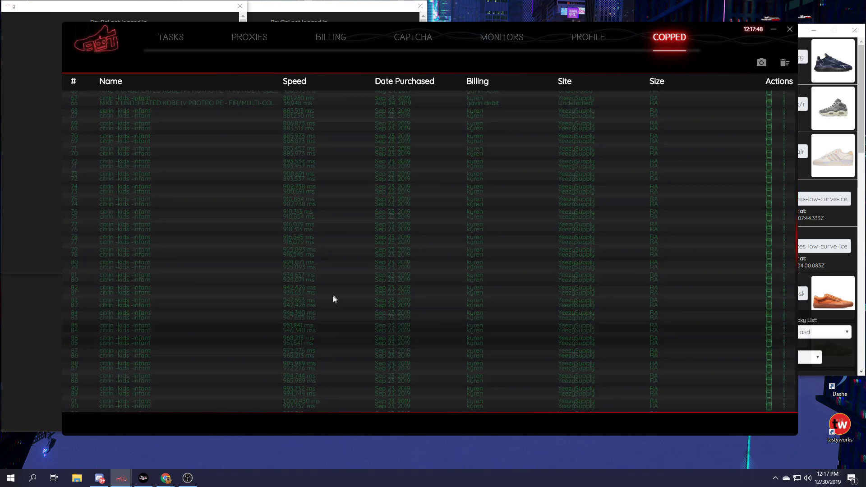
pyautogui.scroll(3, 332, 299)
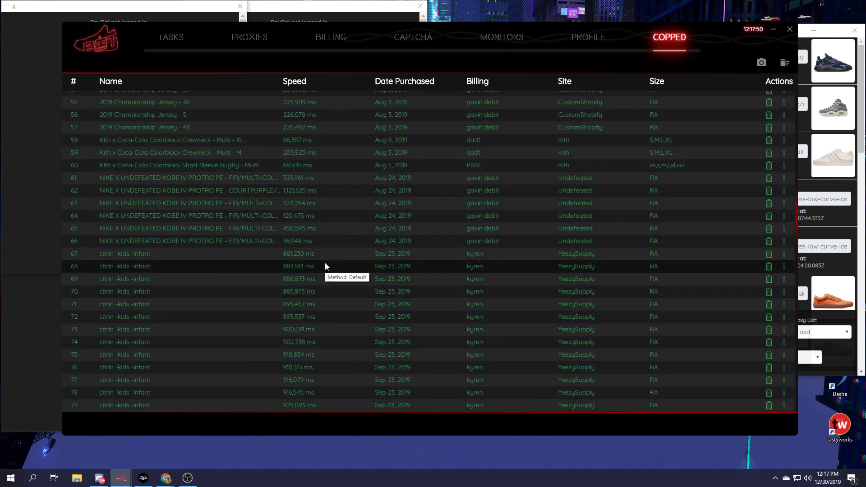
pyautogui.scroll(-8, 324, 263)
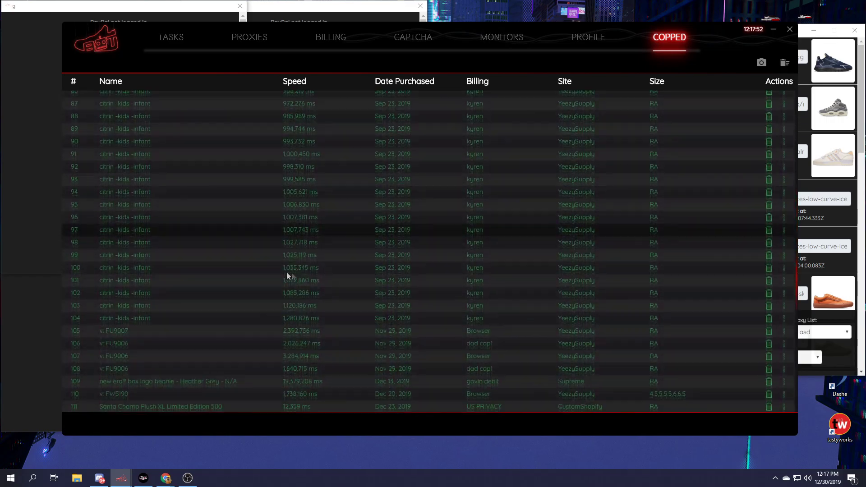
pyautogui.scroll(-12, 253, 266)
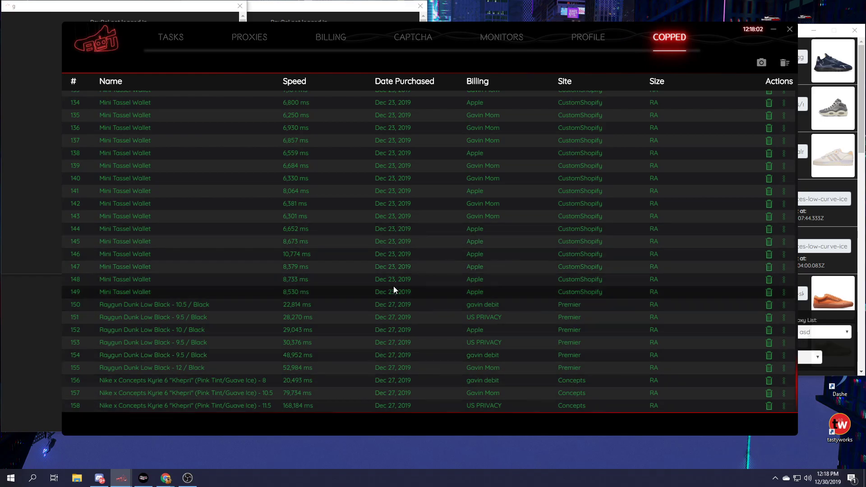
pyautogui.scroll(10, 432, 313)
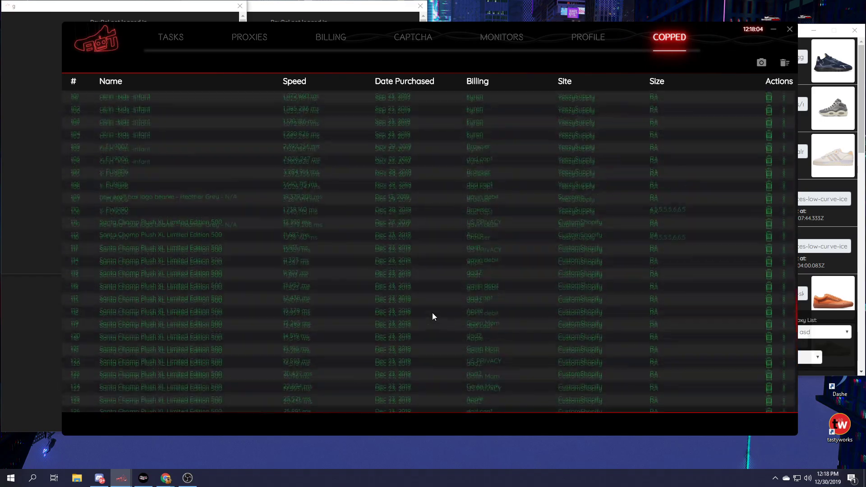
pyautogui.scroll(2, 432, 312)
pyautogui.scroll(-10, 406, 325)
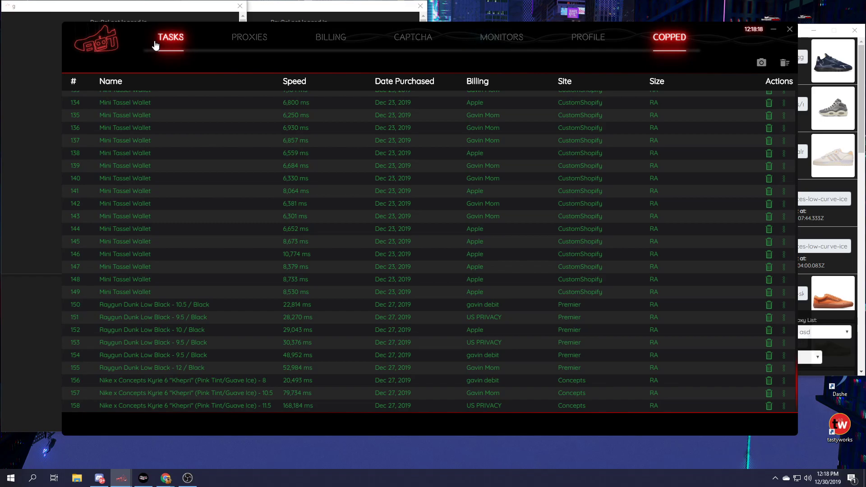
# Switch to Discord and view the announcements channel of the NSB server.
pyautogui.moveTo(103, 475)
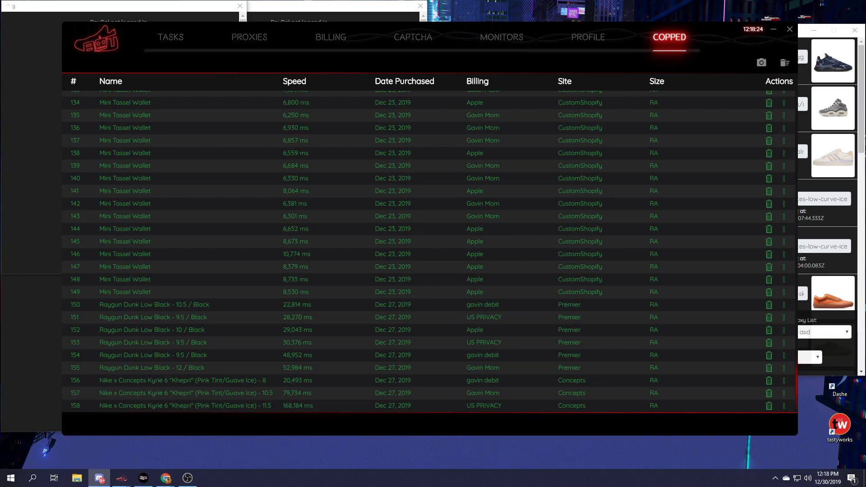
pyautogui.hotkey('alt', 'Tab')
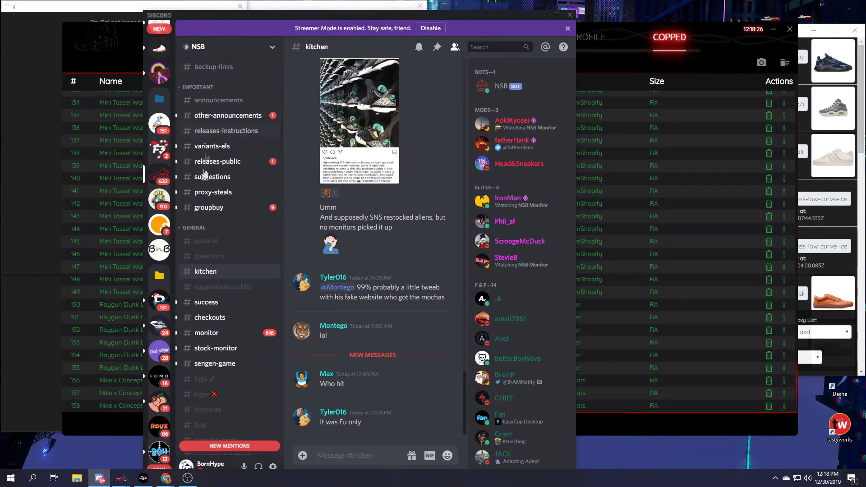
pyautogui.scroll(3, 237, 186)
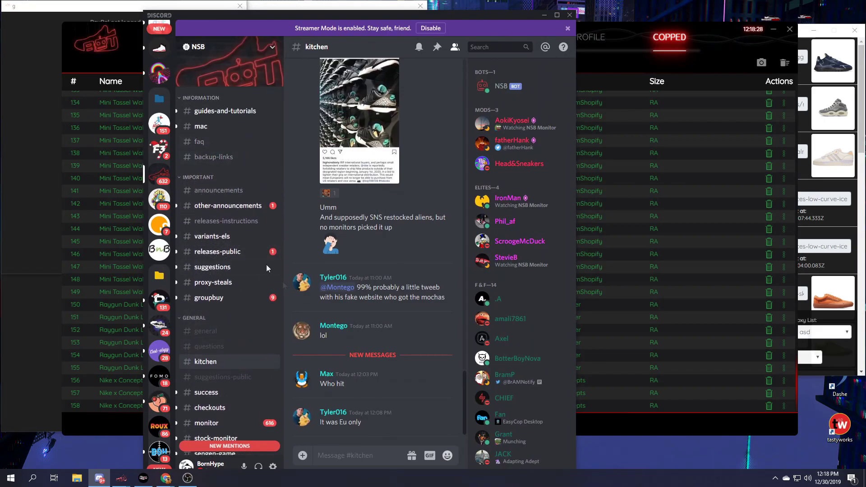
pyautogui.click(235, 190)
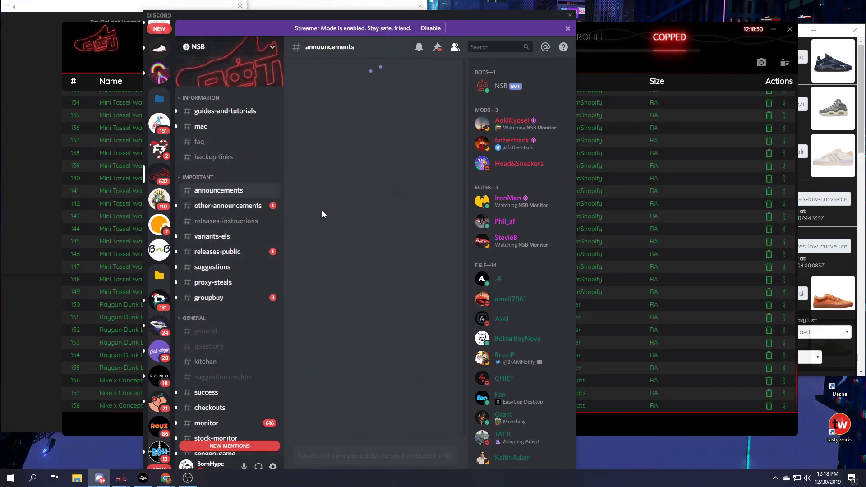
pyautogui.scroll(-2, 226, 186)
pyautogui.scroll(-3, 226, 186)
# Read through the bot's recent Nike SB Dunk Low checkout posts in the NSB server's checkouts channel.
pyautogui.click(227, 228)
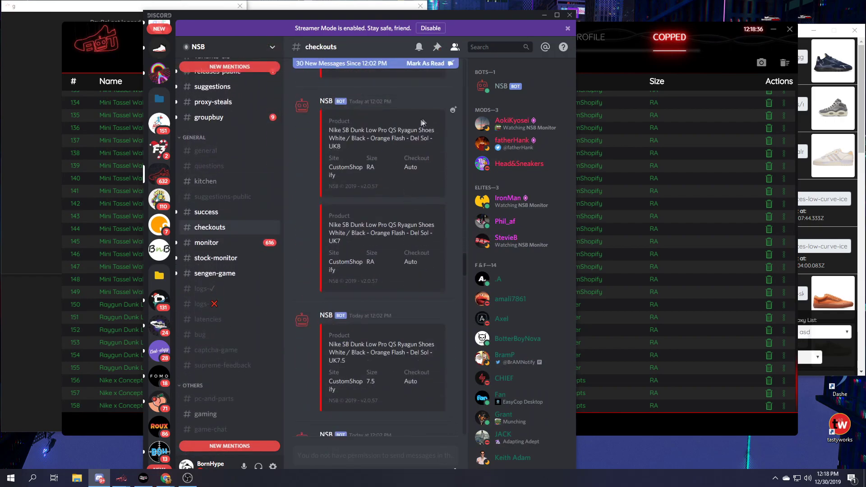
pyautogui.scroll(-3, 399, 248)
pyautogui.scroll(-5, 401, 248)
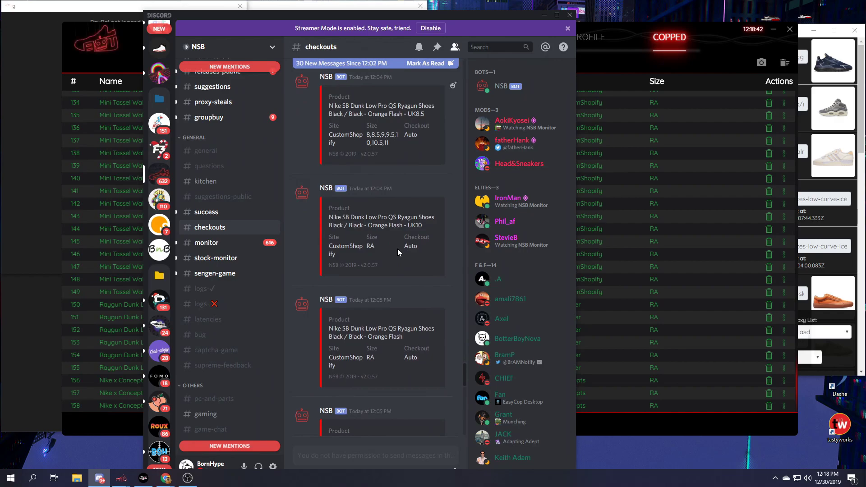
pyautogui.scroll(-3, 397, 253)
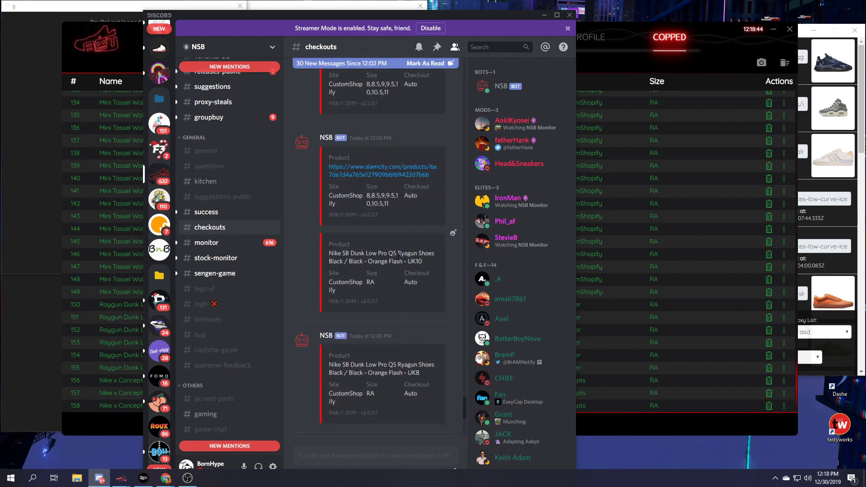
pyautogui.scroll(-5, 398, 260)
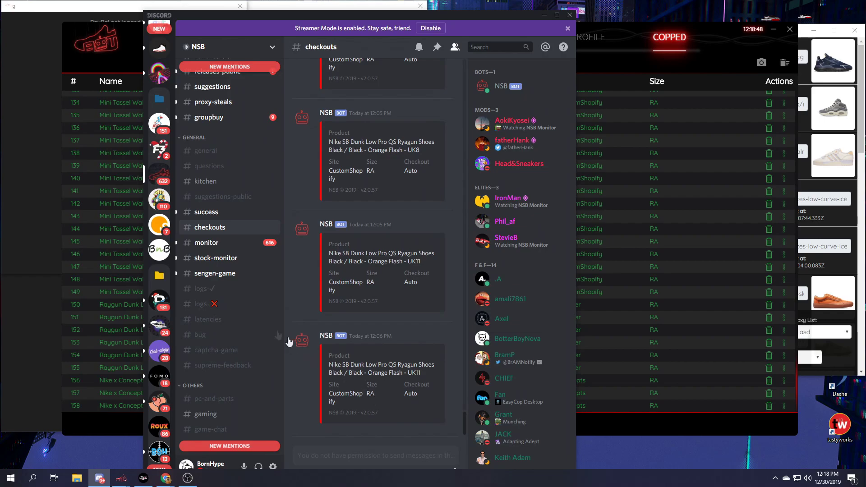
# Examine the product drops in the monitor channel and the prices and stock levels in the stock-monitor channel.
pyautogui.click(232, 244)
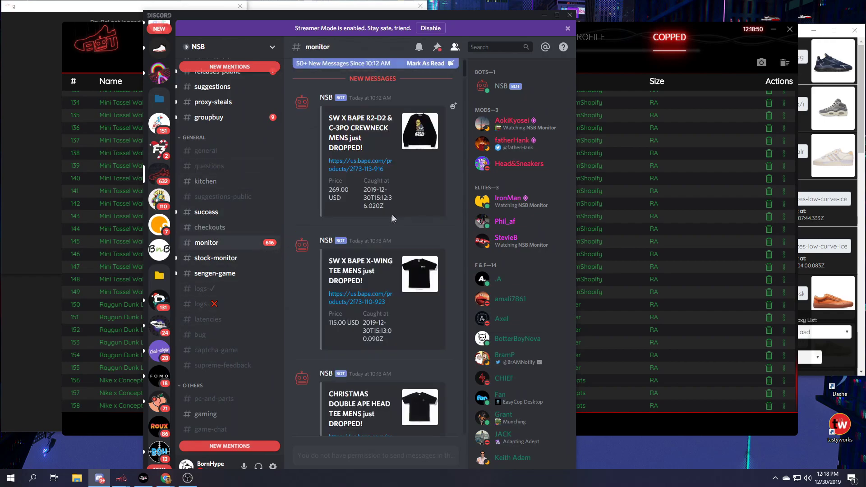
pyautogui.scroll(-20, 412, 211)
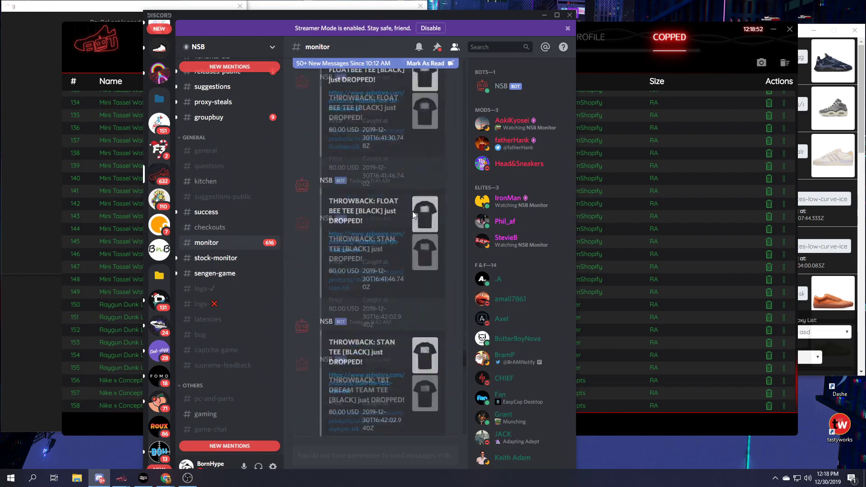
pyautogui.click(266, 261)
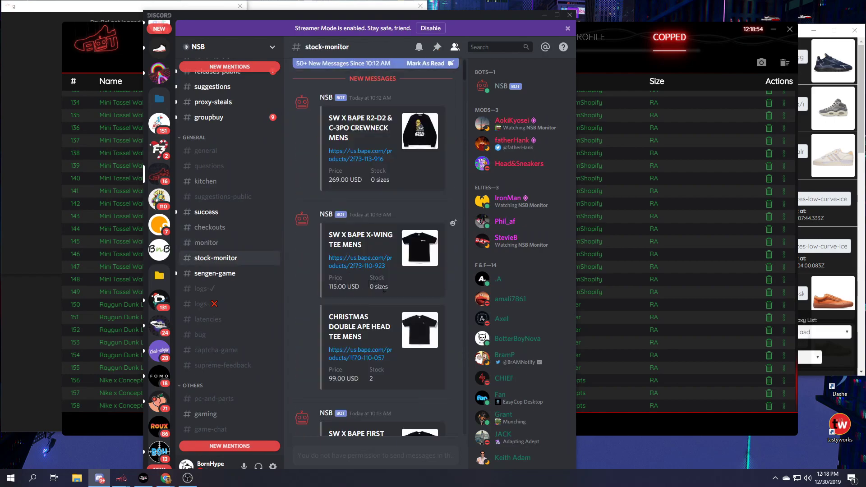
pyautogui.scroll(-10, 383, 289)
pyautogui.scroll(-10, 251, 330)
pyautogui.scroll(2, 251, 331)
pyautogui.scroll(-6, 257, 270)
pyautogui.scroll(-5, 253, 290)
pyautogui.scroll(10, 253, 290)
pyautogui.scroll(-3, 346, 295)
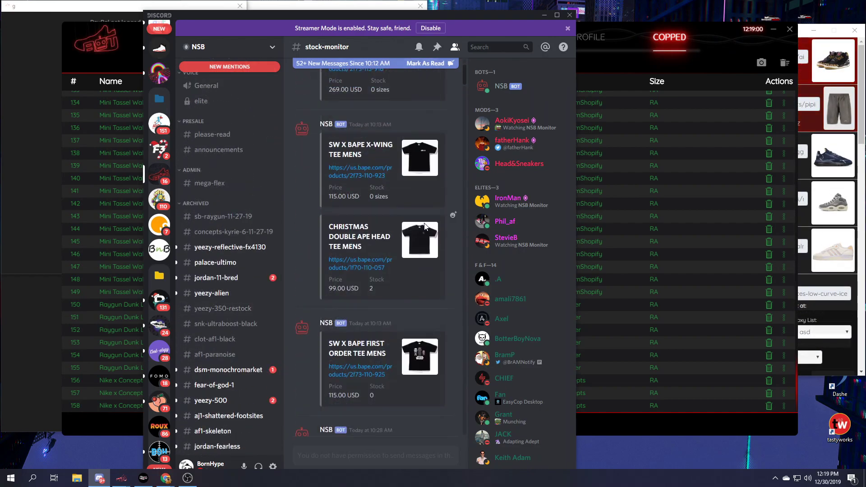
# Minimize Discord, return to the bot's task list and bring the Monitor window back beside it.
pyautogui.click(99, 478)
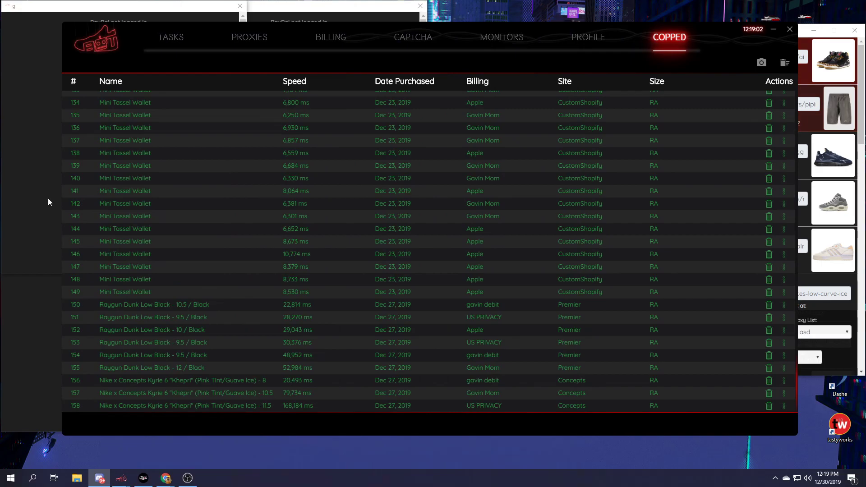
pyautogui.click(813, 30)
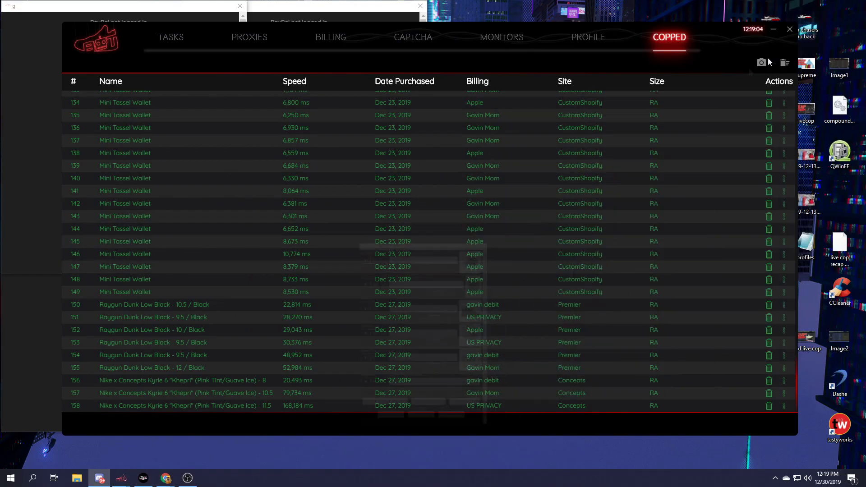
pyautogui.click(171, 37)
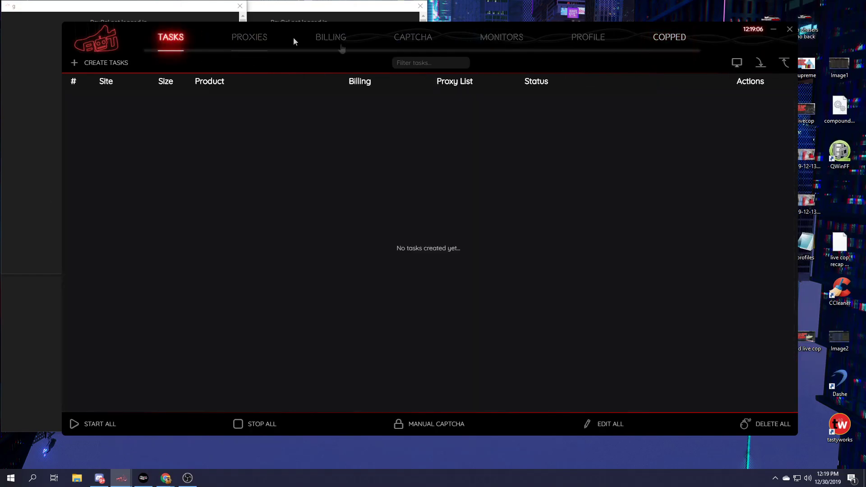
pyautogui.click(740, 63)
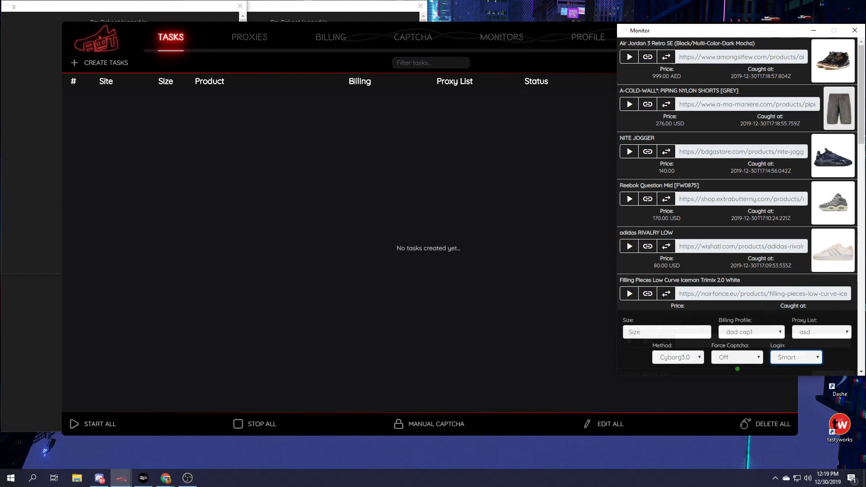
# Move the Monitor window up to the desktop's upper edge and shift the bot's main window slightly.
pyautogui.hotkey('alt', 'Tab')
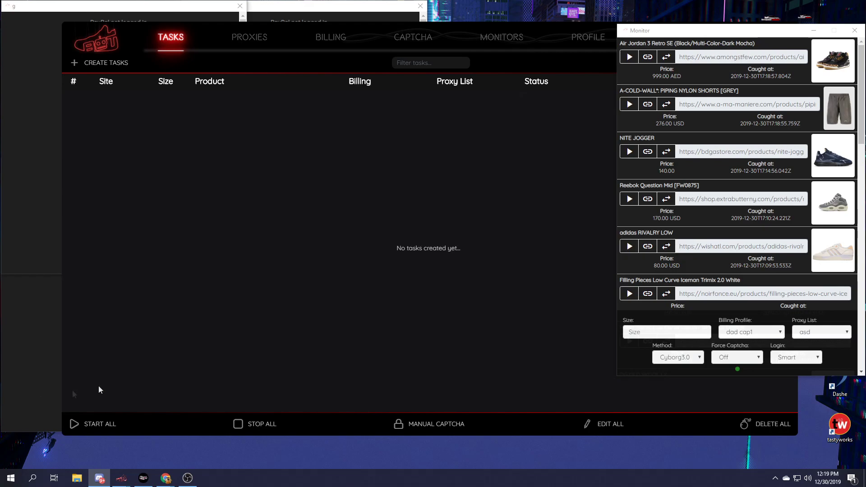
pyautogui.click(257, 367)
pyautogui.moveTo(807, 31); pyautogui.dragTo(800, 8)
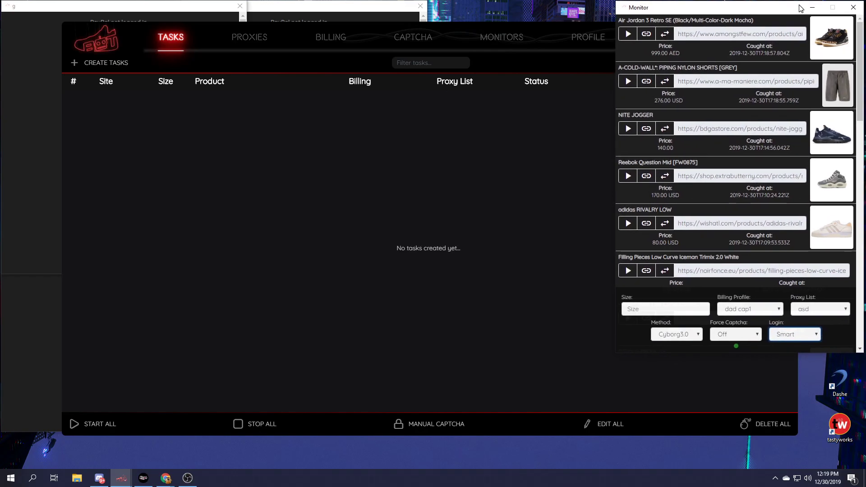
pyautogui.moveTo(449, 38); pyautogui.dragTo(439, 43)
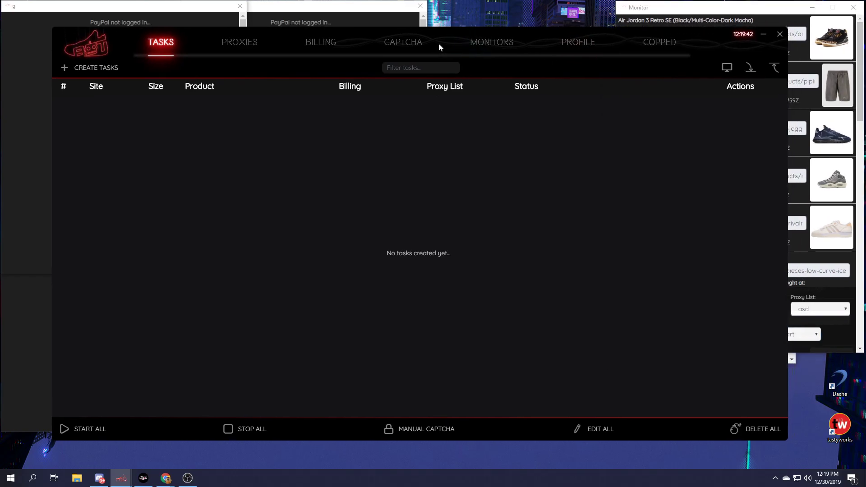